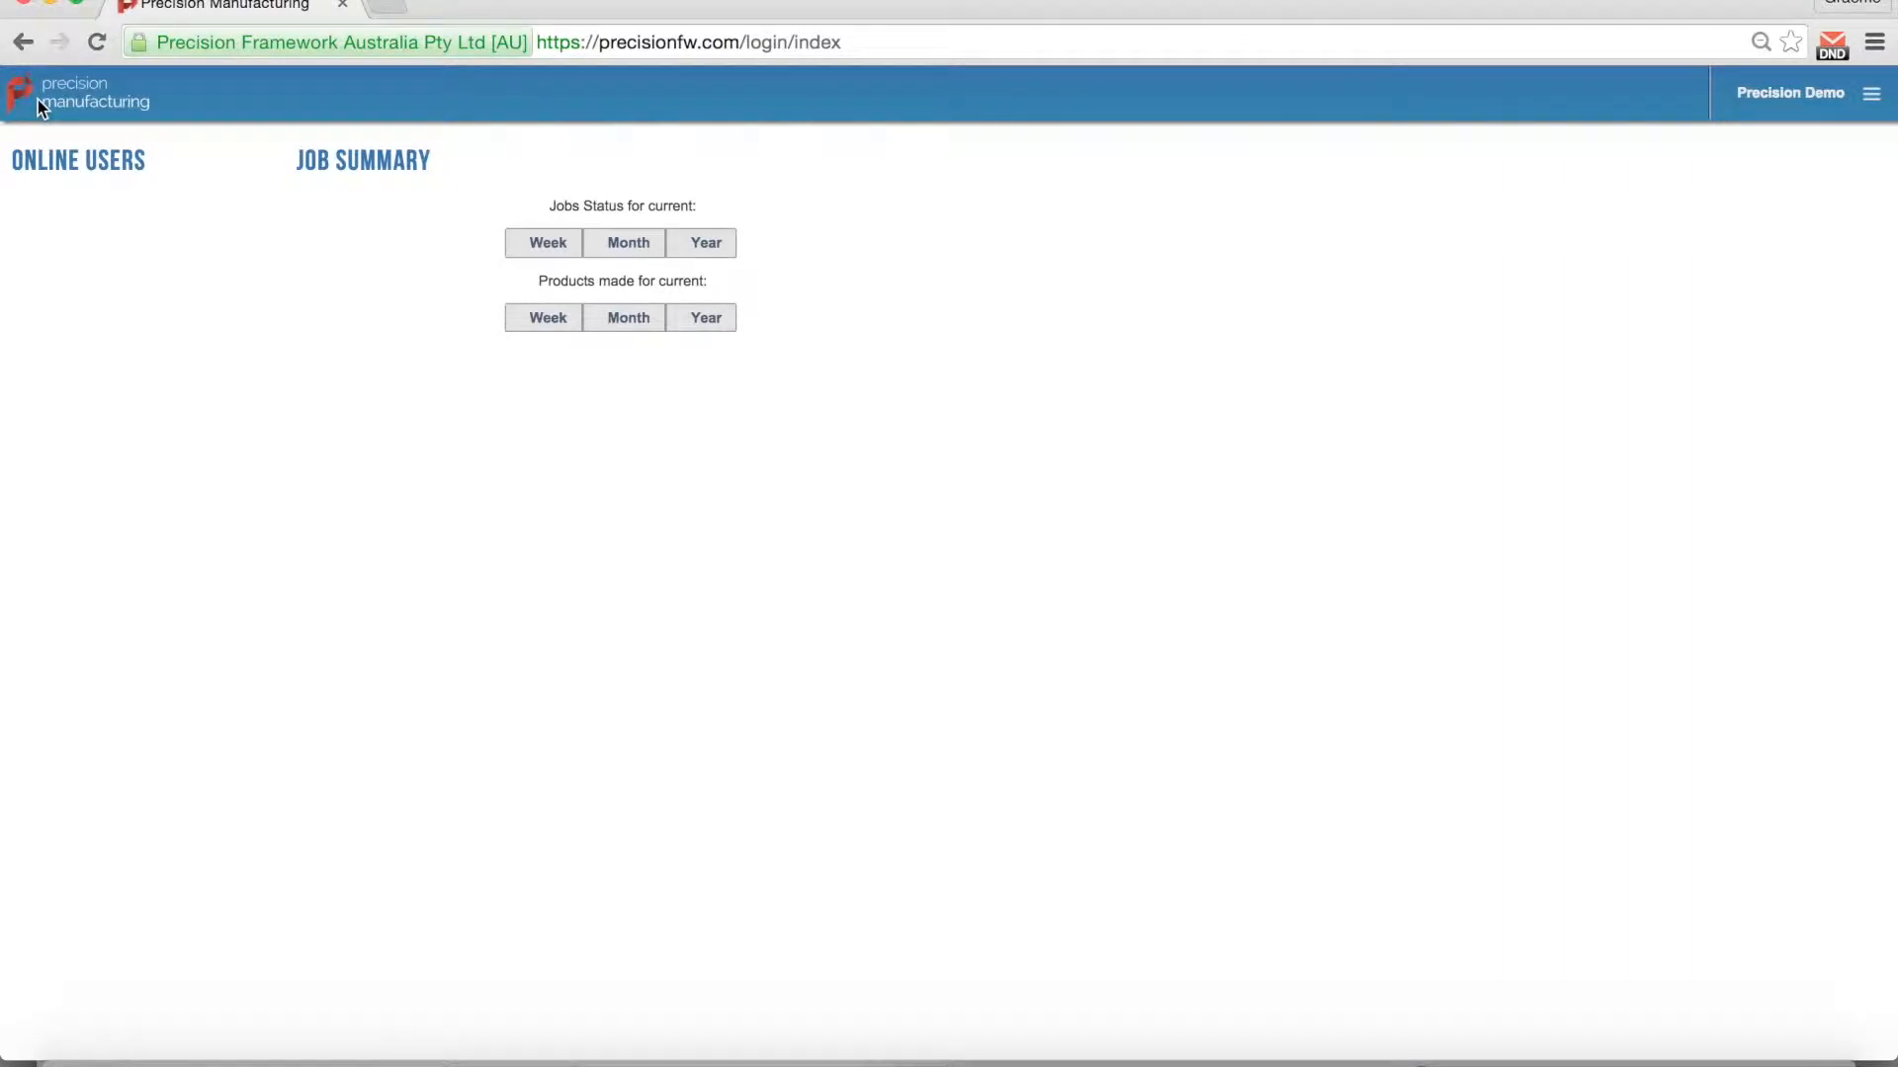
Step: Bring up the navigation menu under the Precision Manufacturing logo
mouse_move(42, 109)
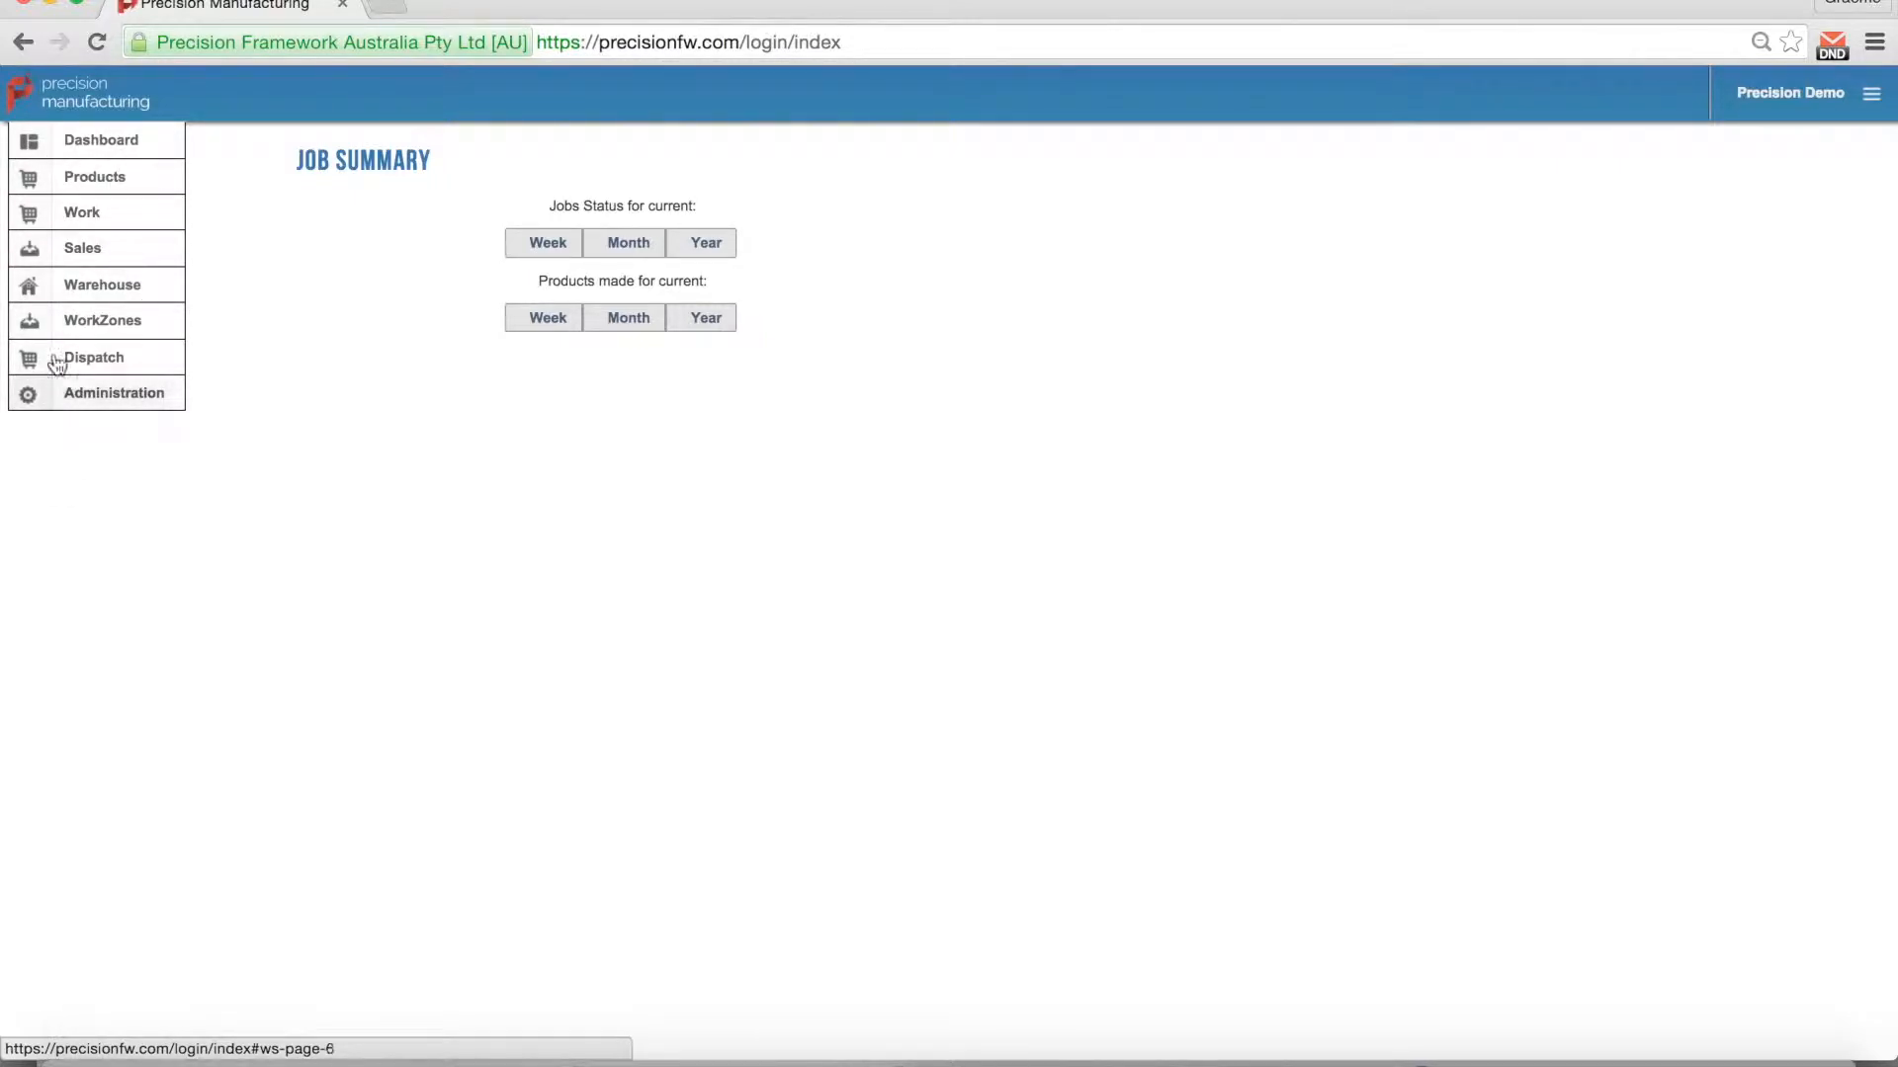
Step: Open Dashboard, Products, Work, Sales, Warehouse, WorkZones, Dispatch and Administration as tabs
click(119, 147)
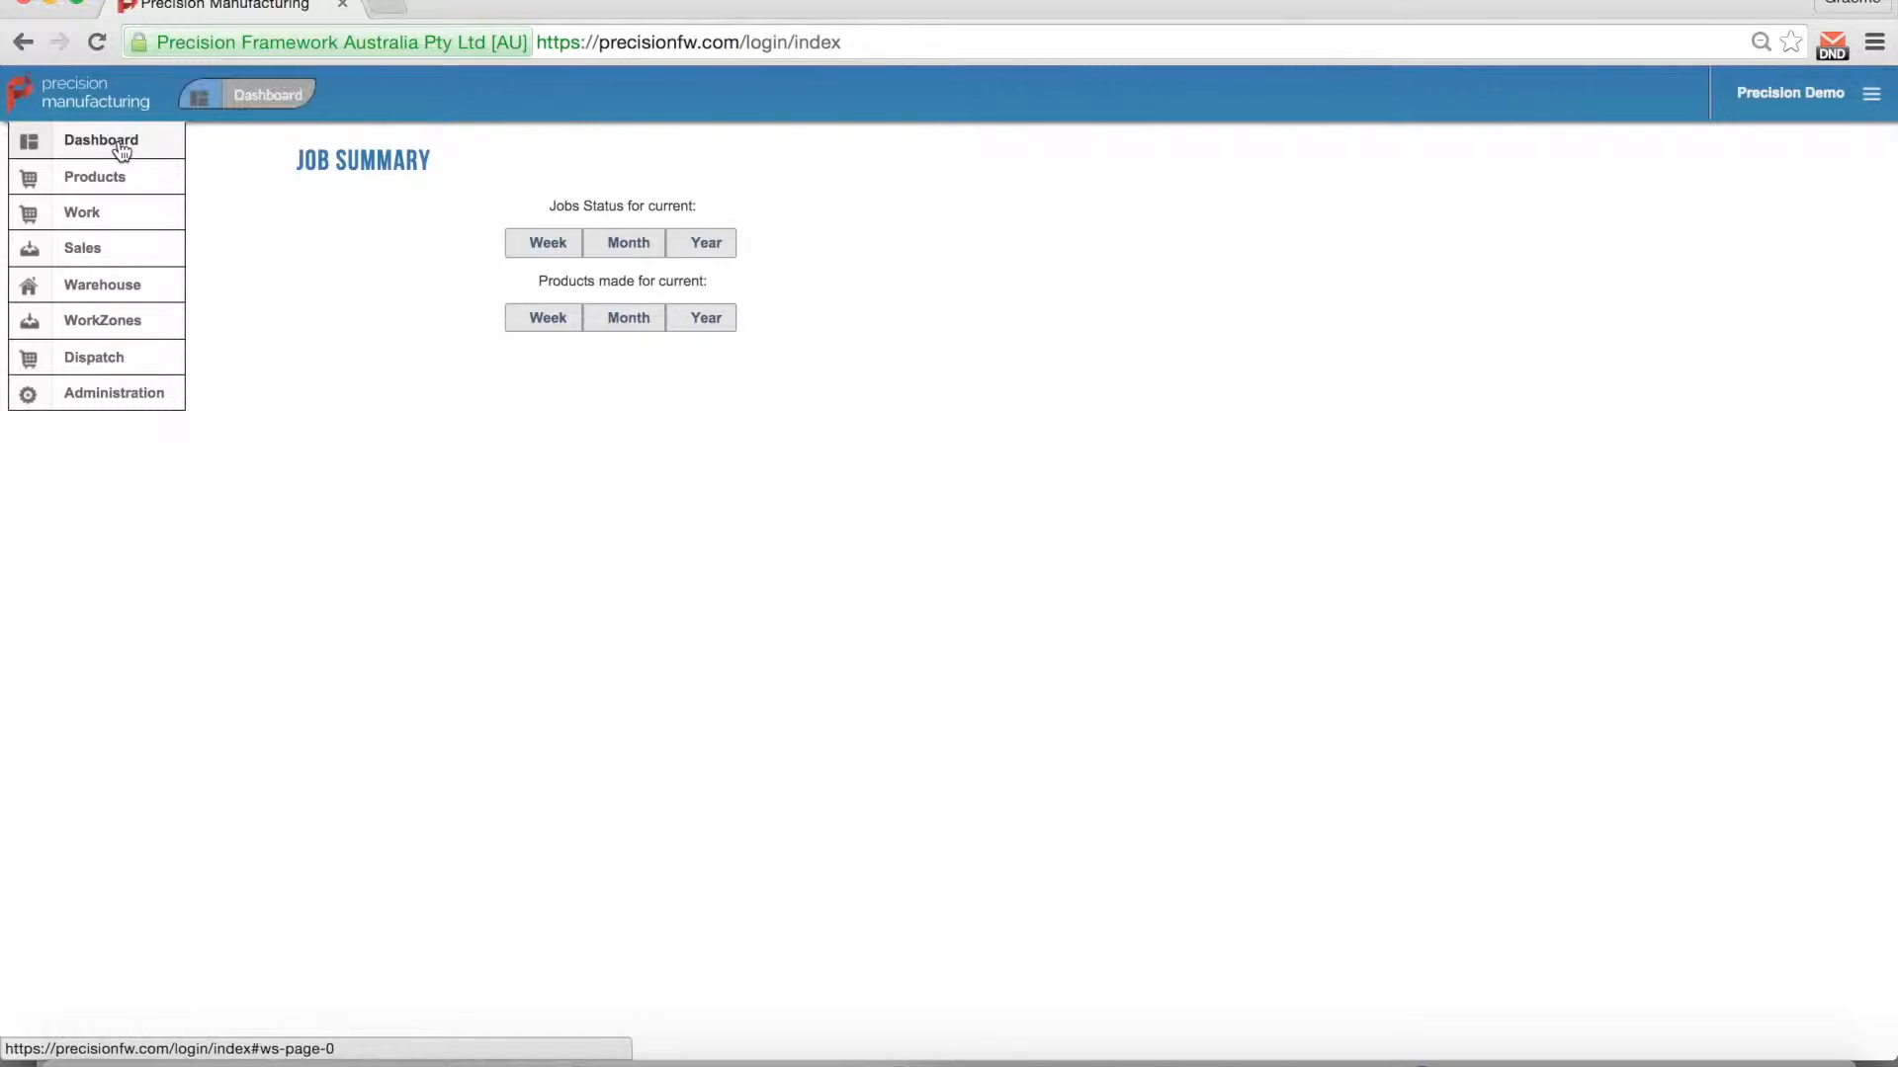
click(119, 177)
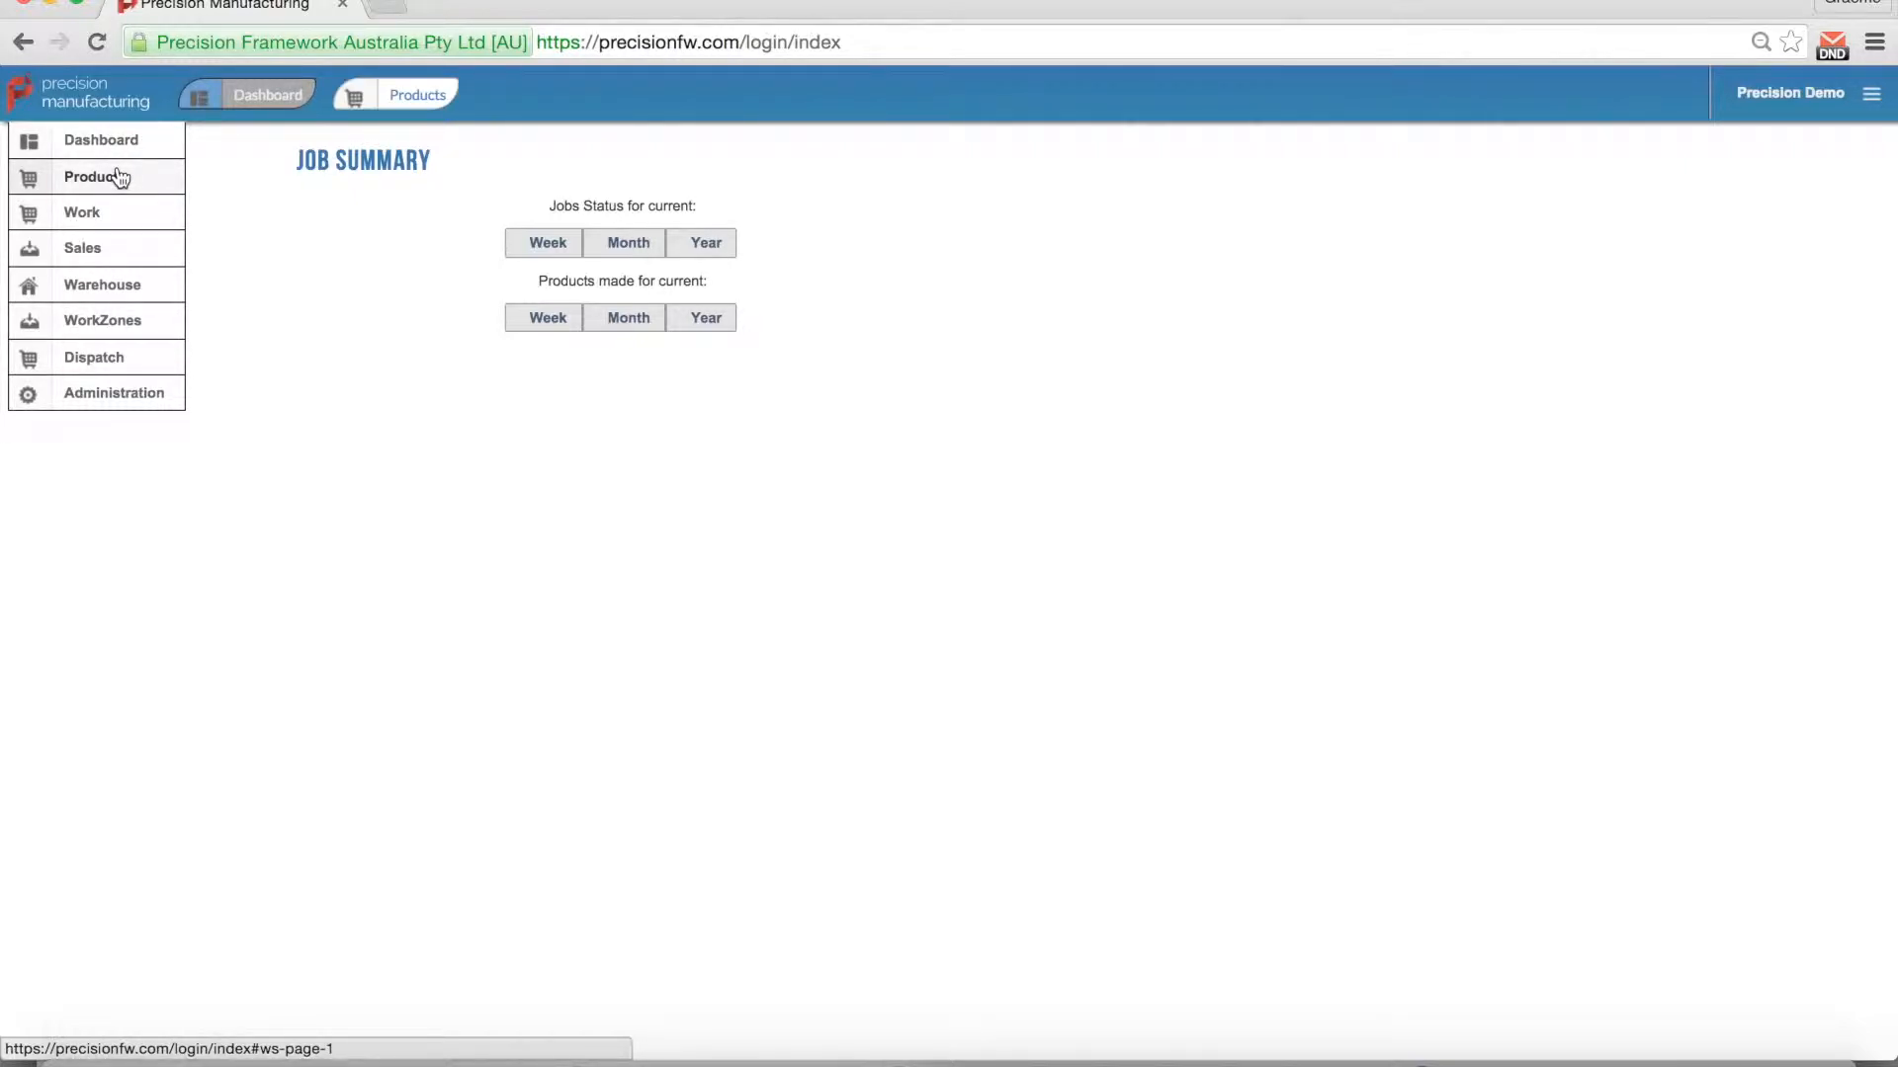
click(73, 228)
click(69, 247)
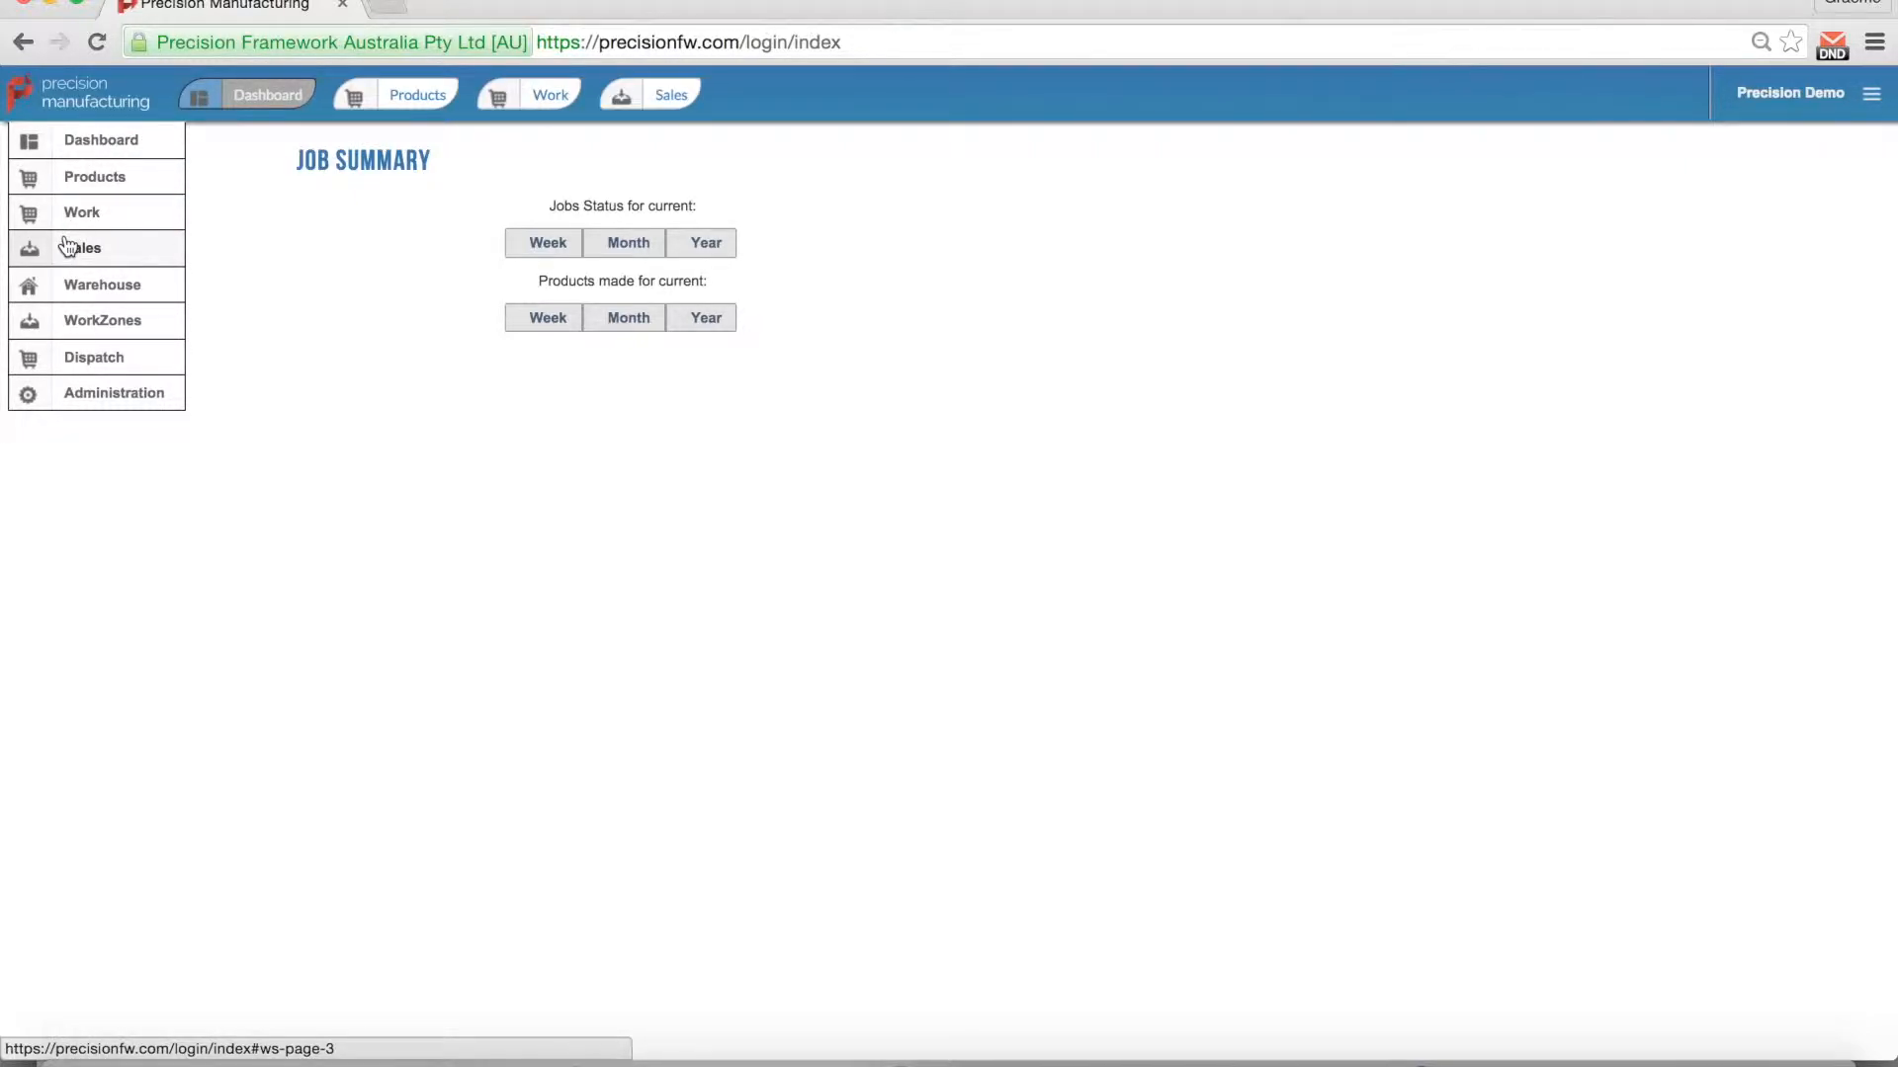
click(69, 284)
click(89, 331)
click(91, 362)
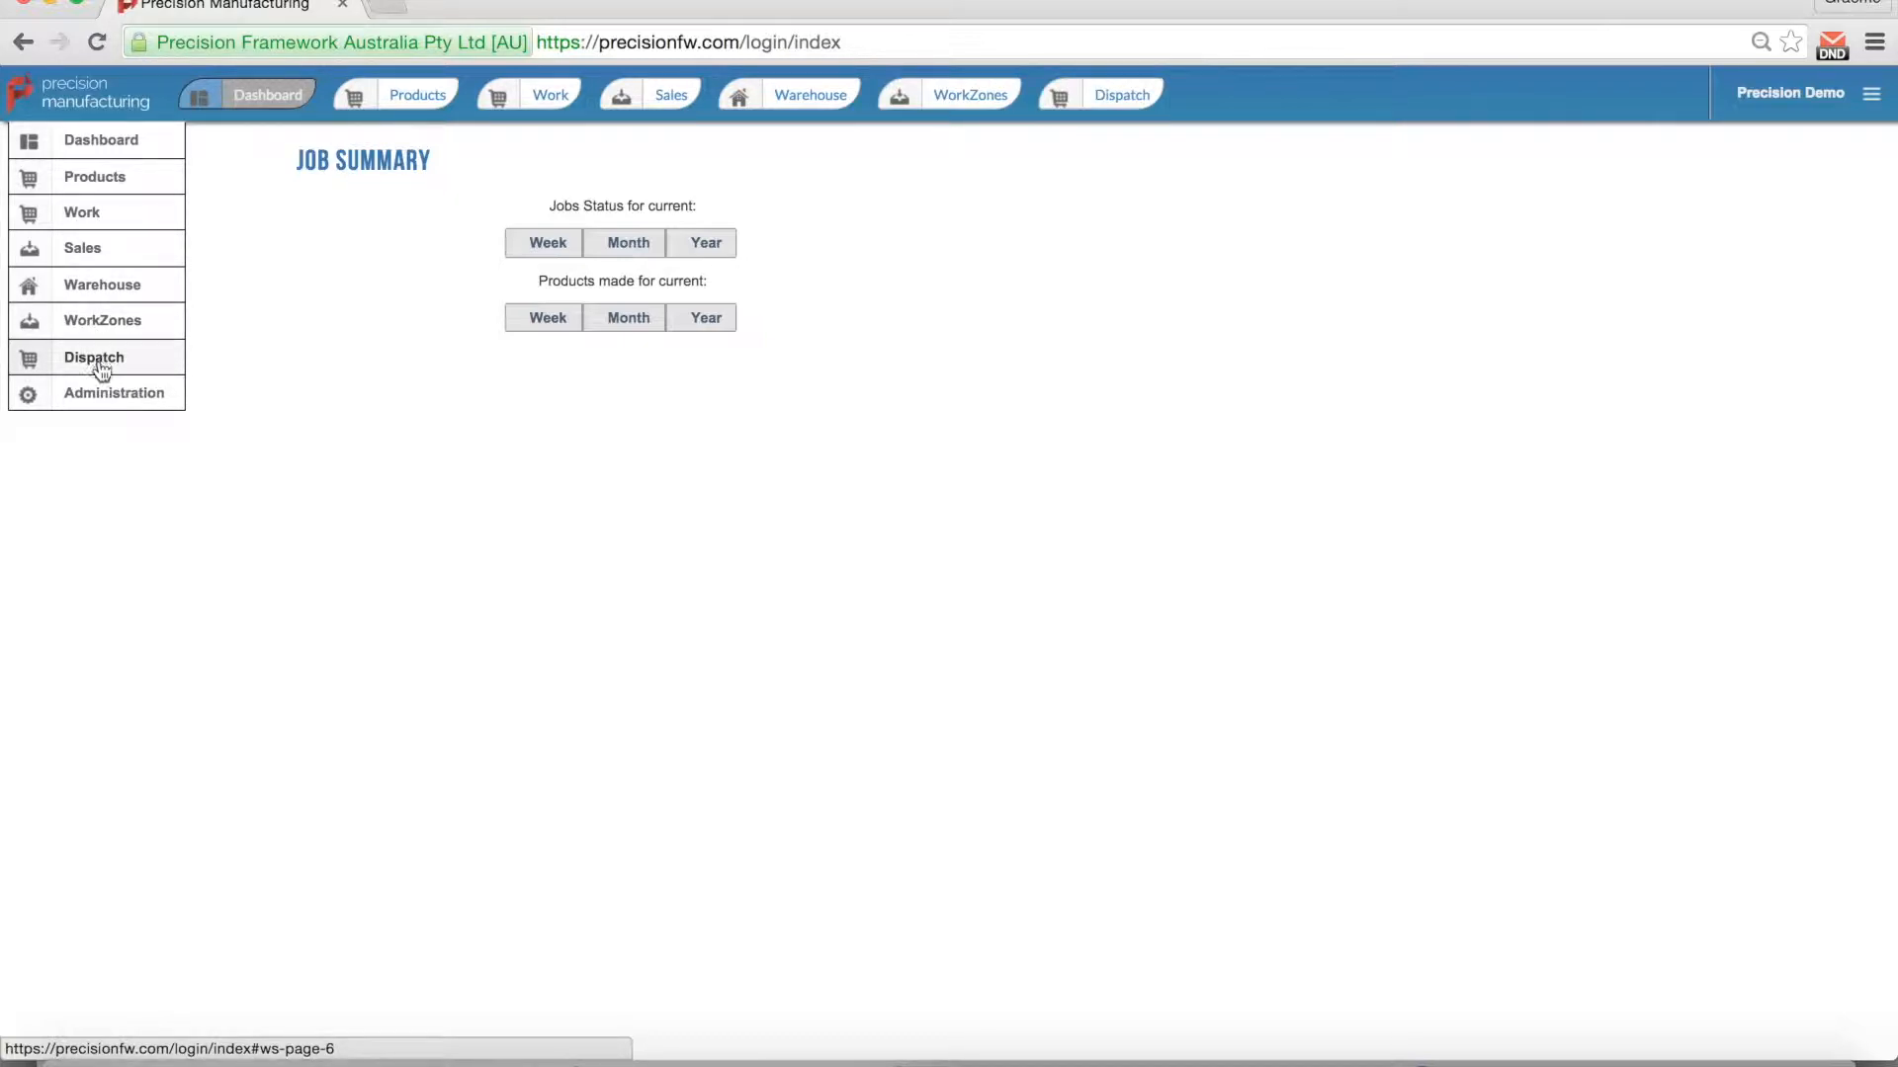
click(102, 395)
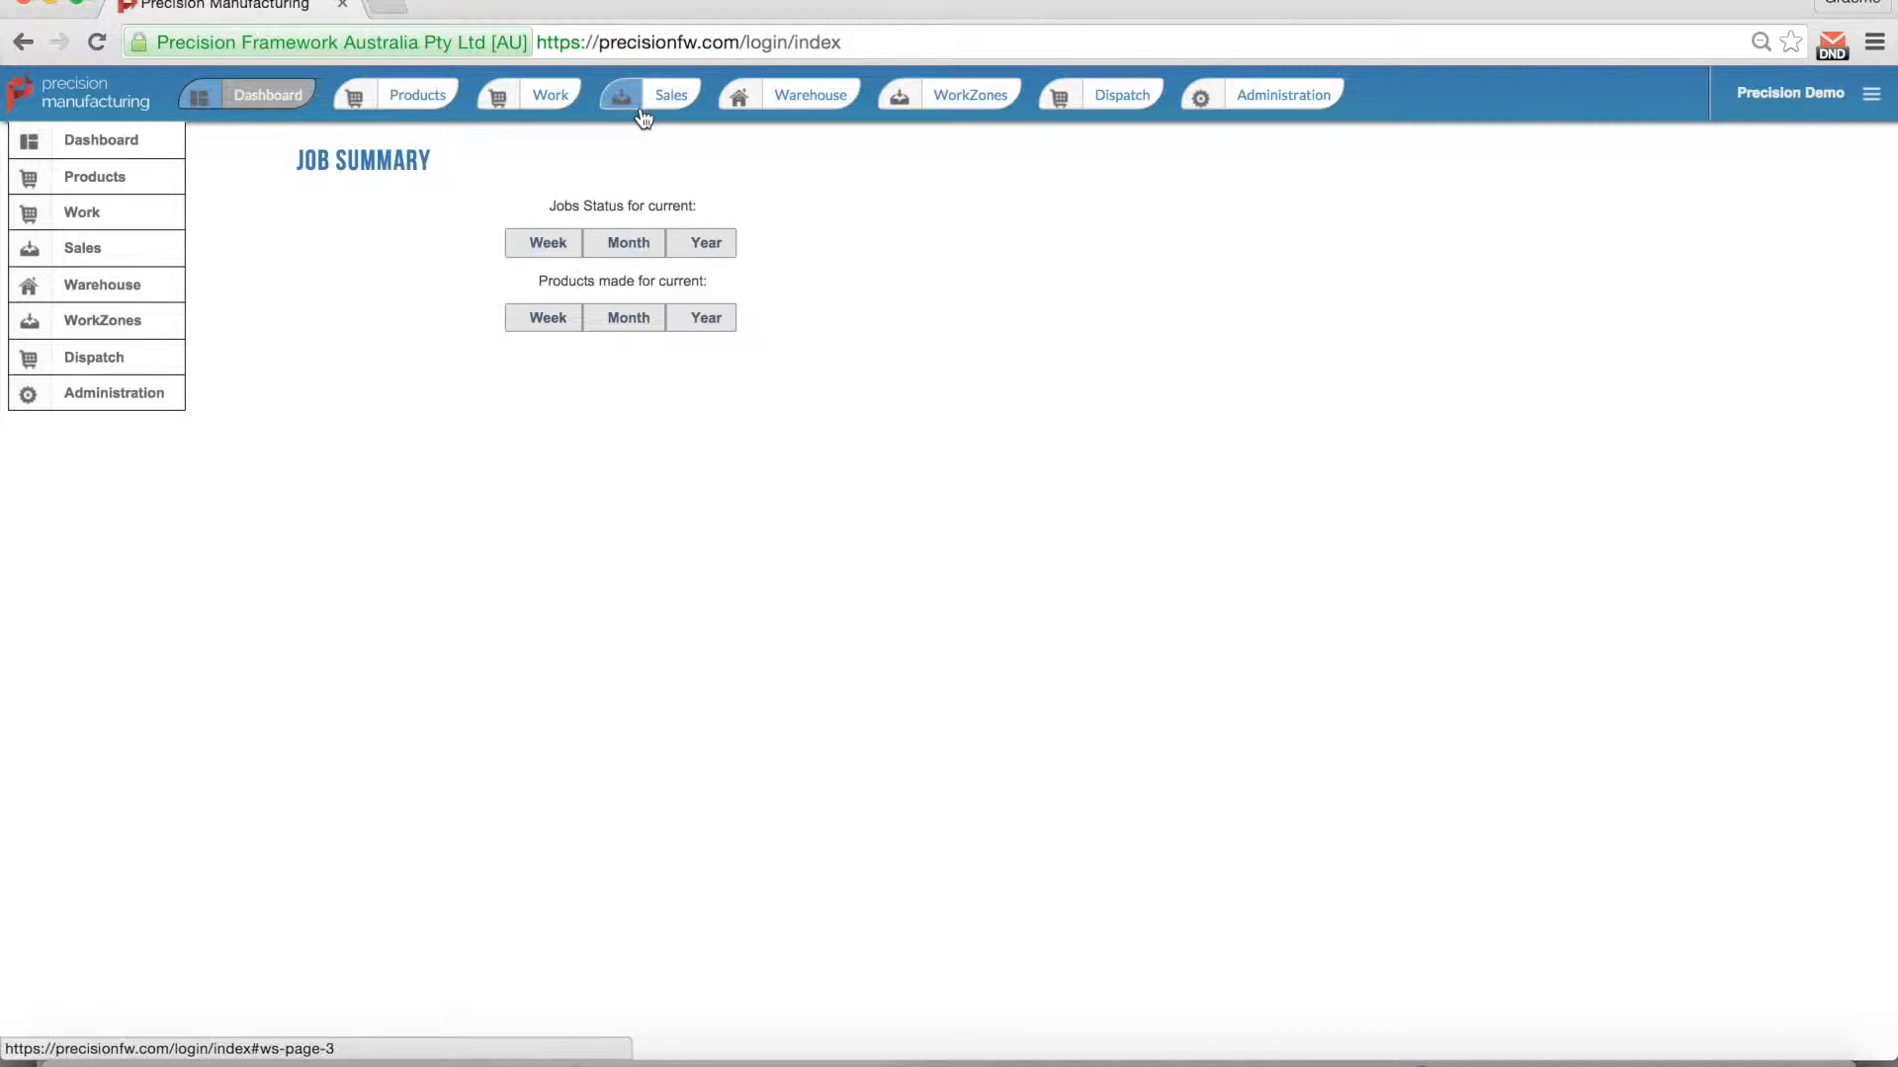
click(1221, 840)
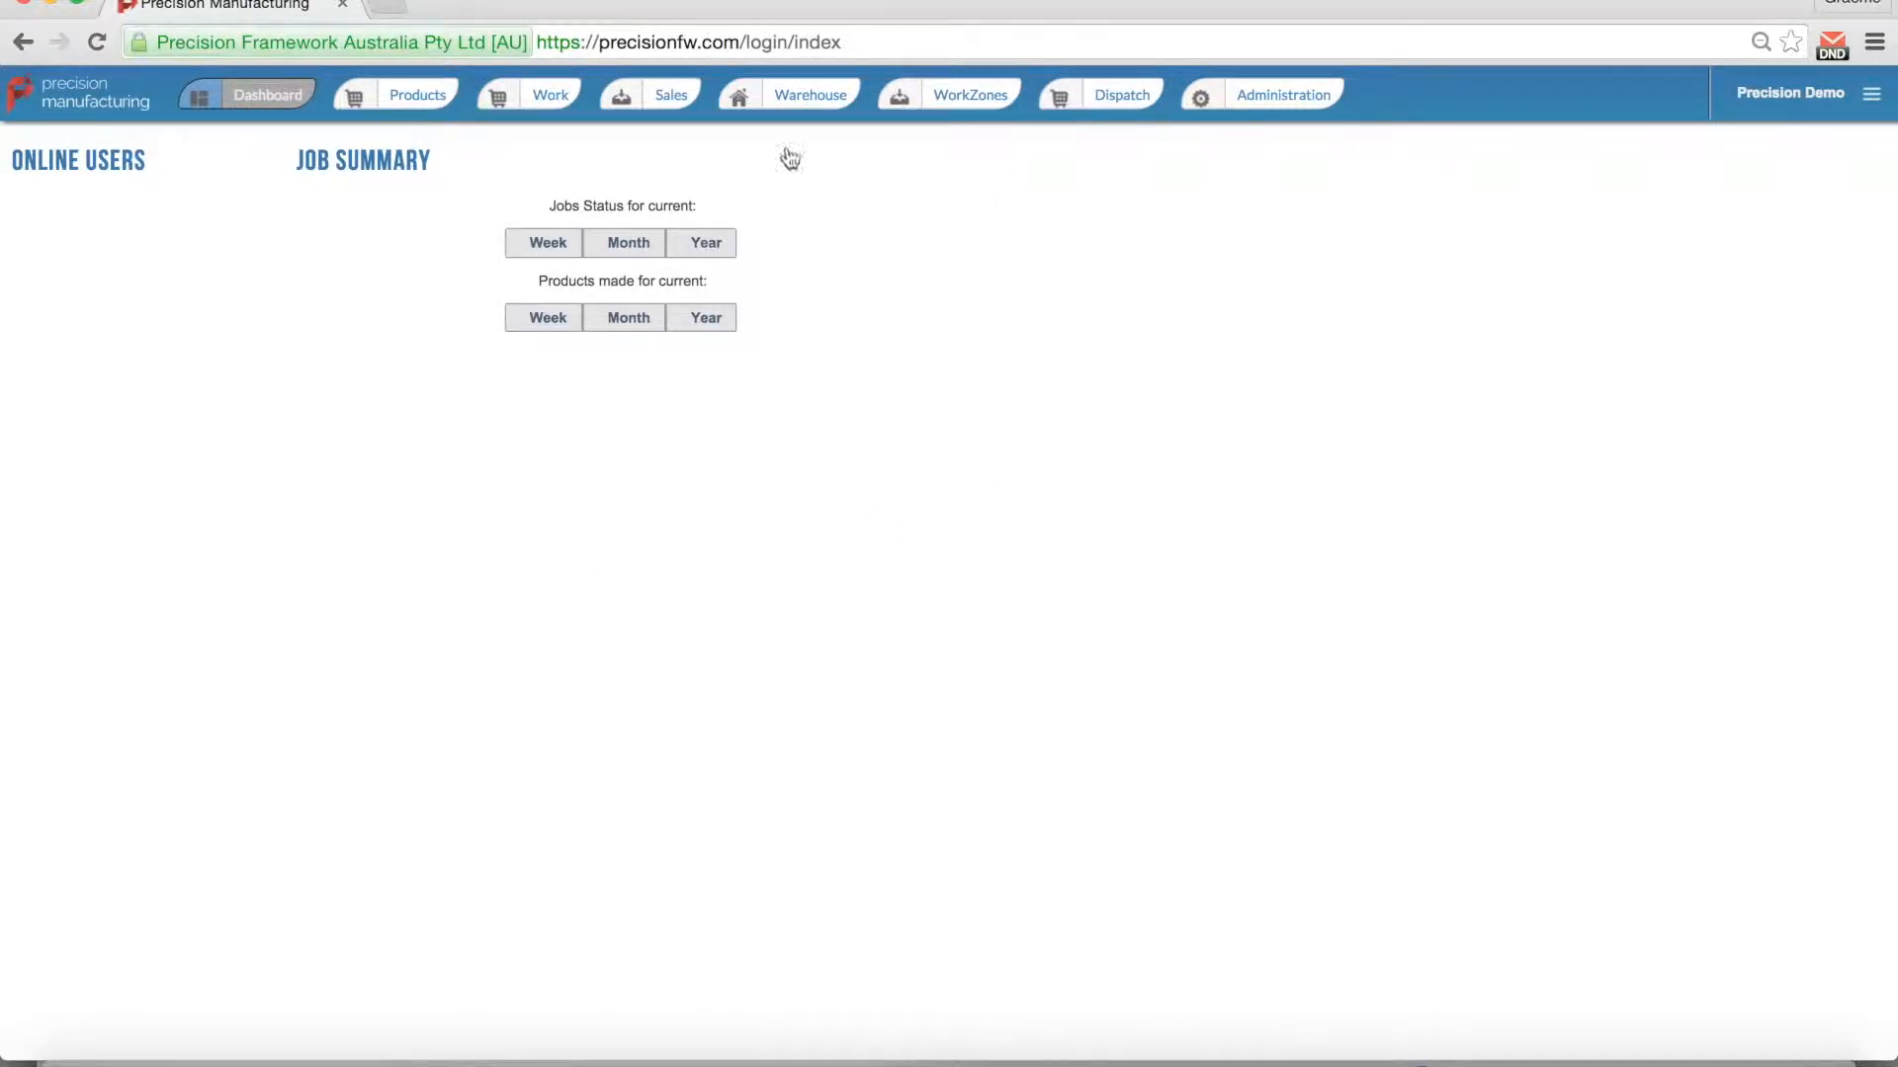
Step: Switch to the Dashboard, then to the Administration organisations list
click(210, 116)
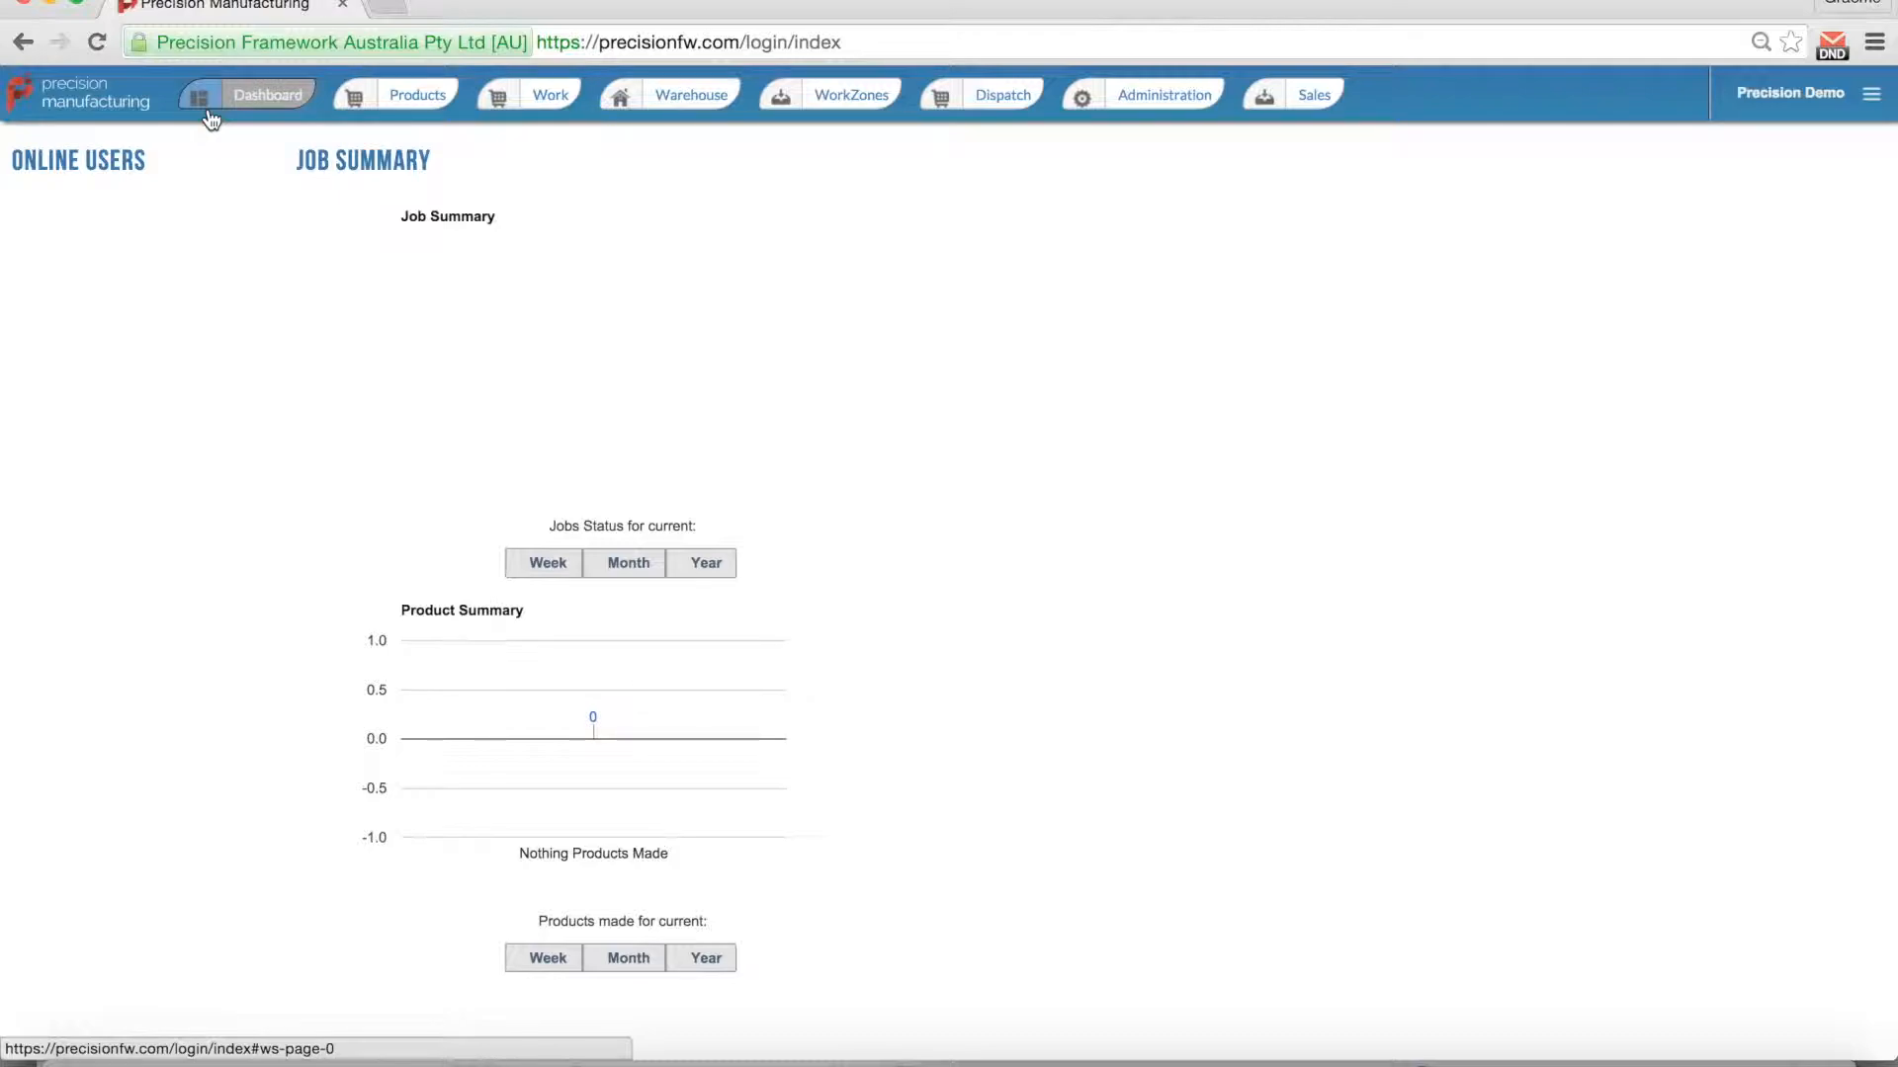
click(1150, 105)
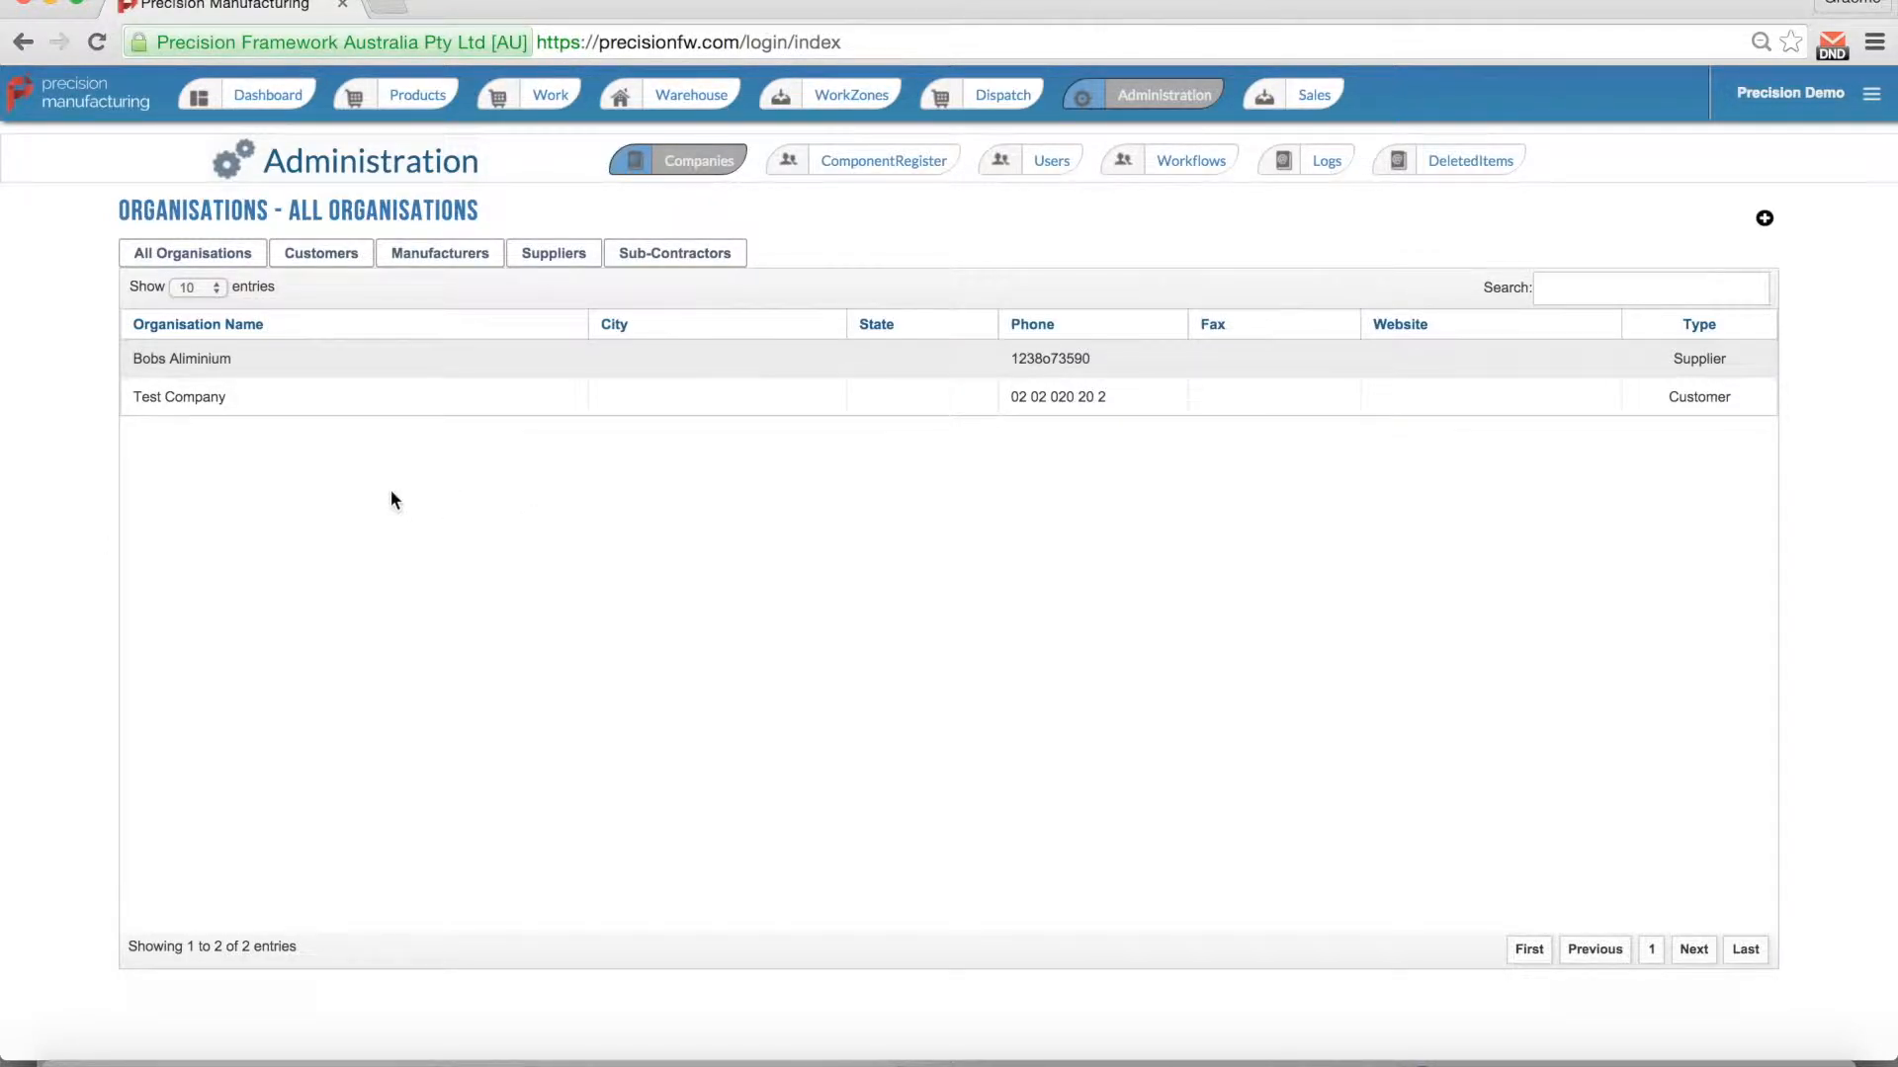
Step: Open the Bobs Aliminium supplier's organisation profile
click(210, 365)
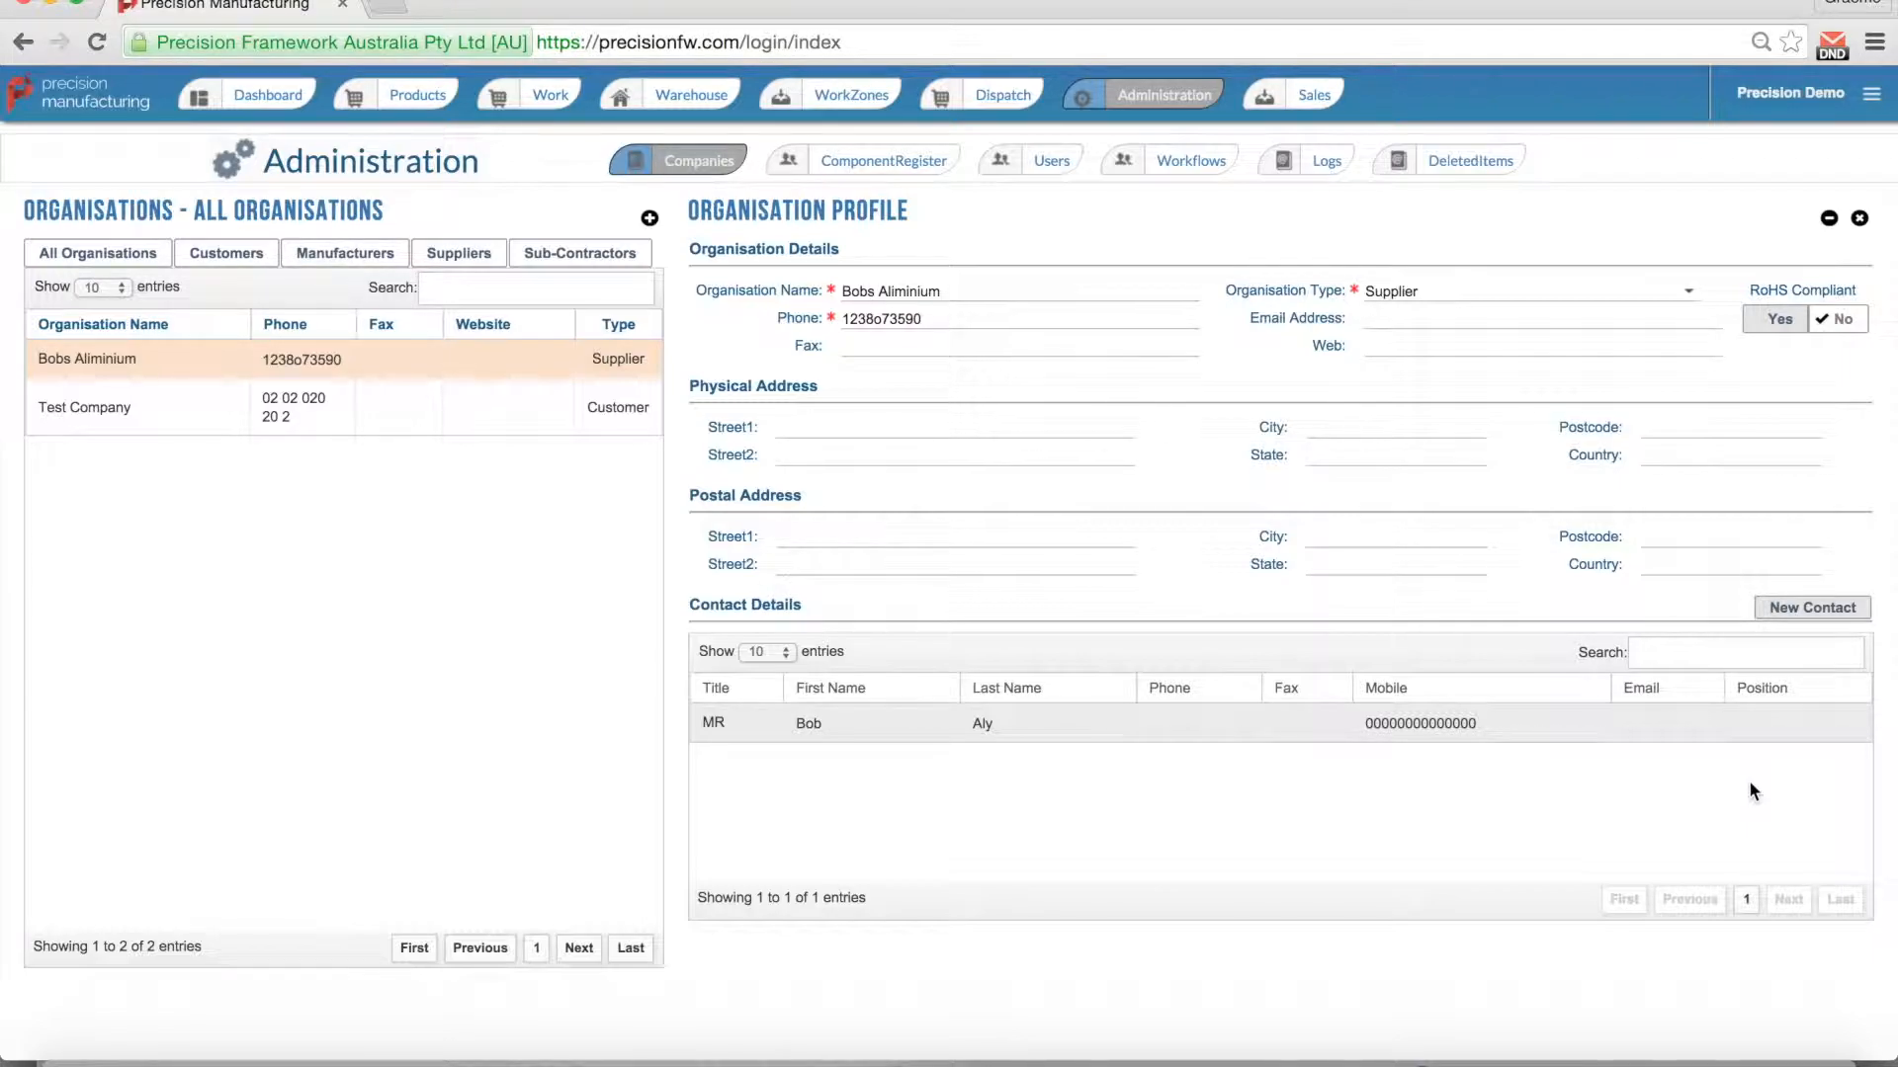
Step: Add a contact titled Mr with a mobile number, first and last name, and position Goods out
click(1781, 621)
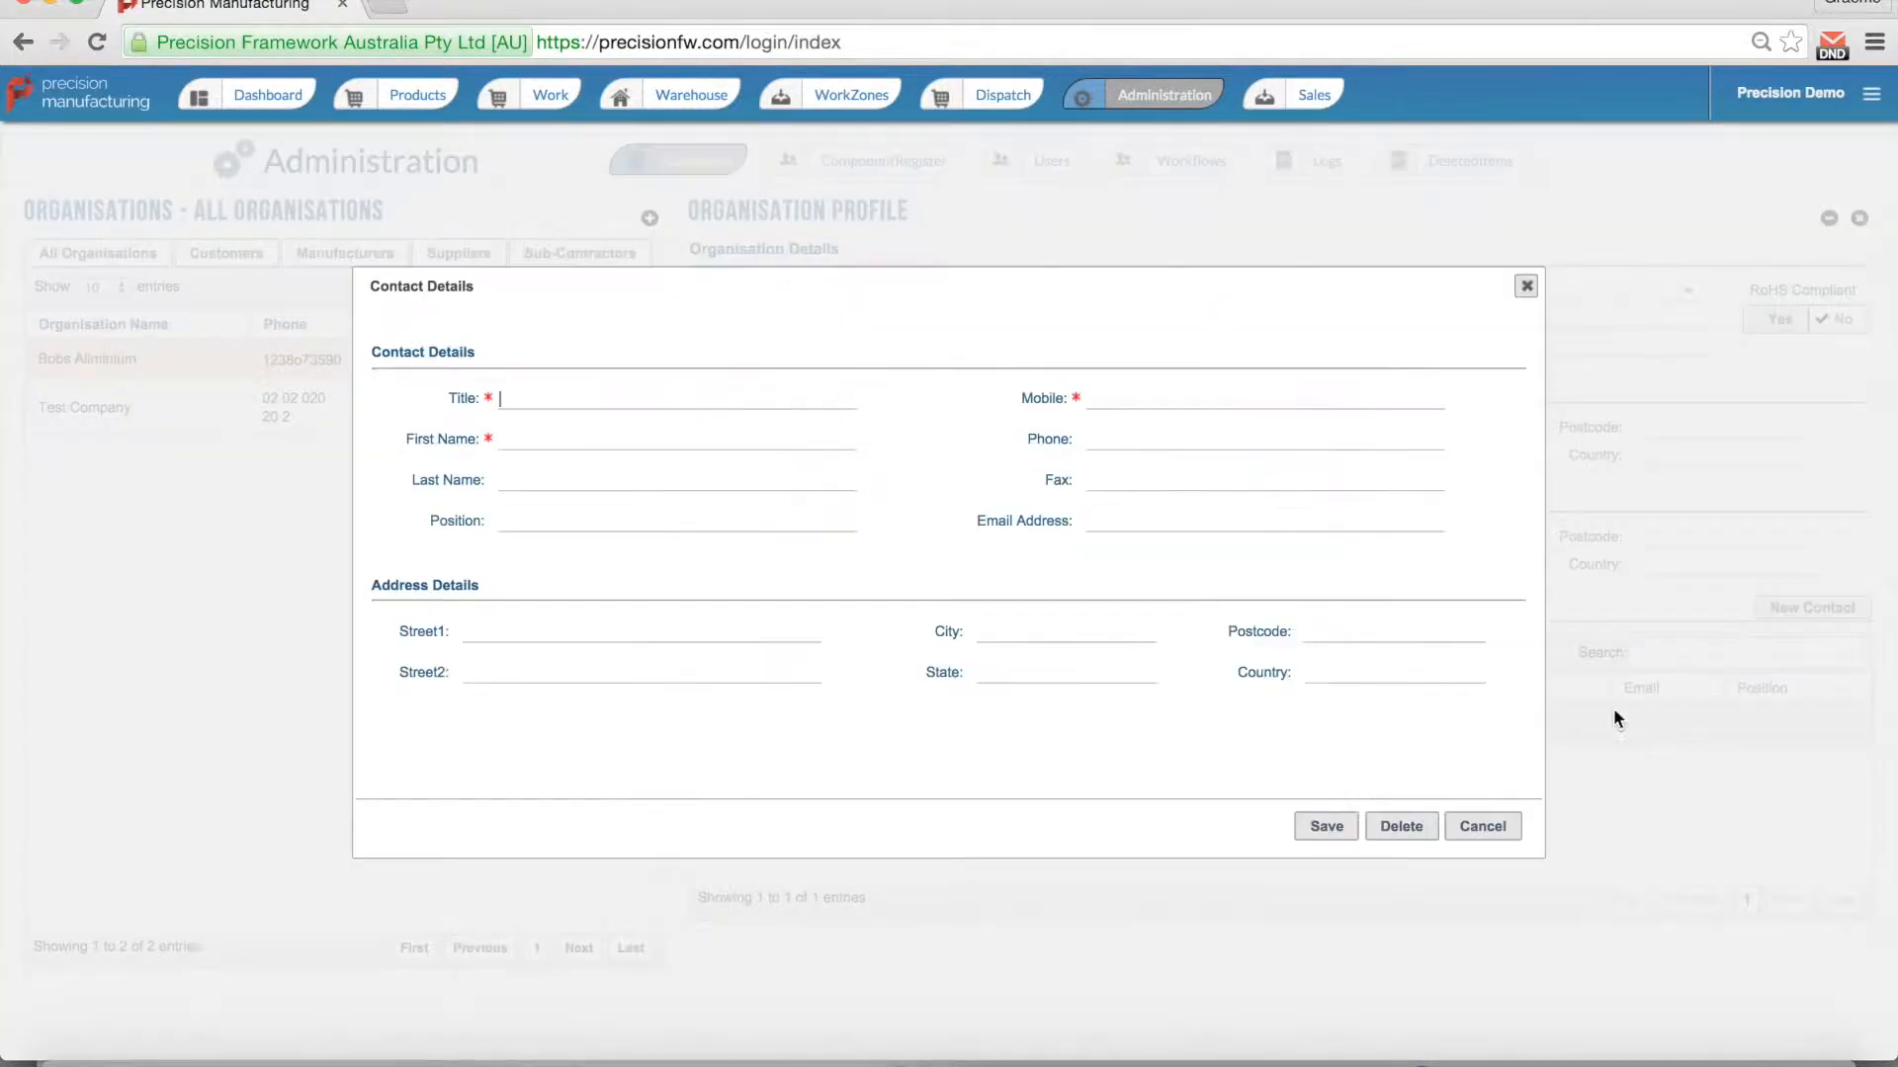
key(Tab)
click(510, 445)
text(Steve)
click(502, 484)
text(Dispatcher)
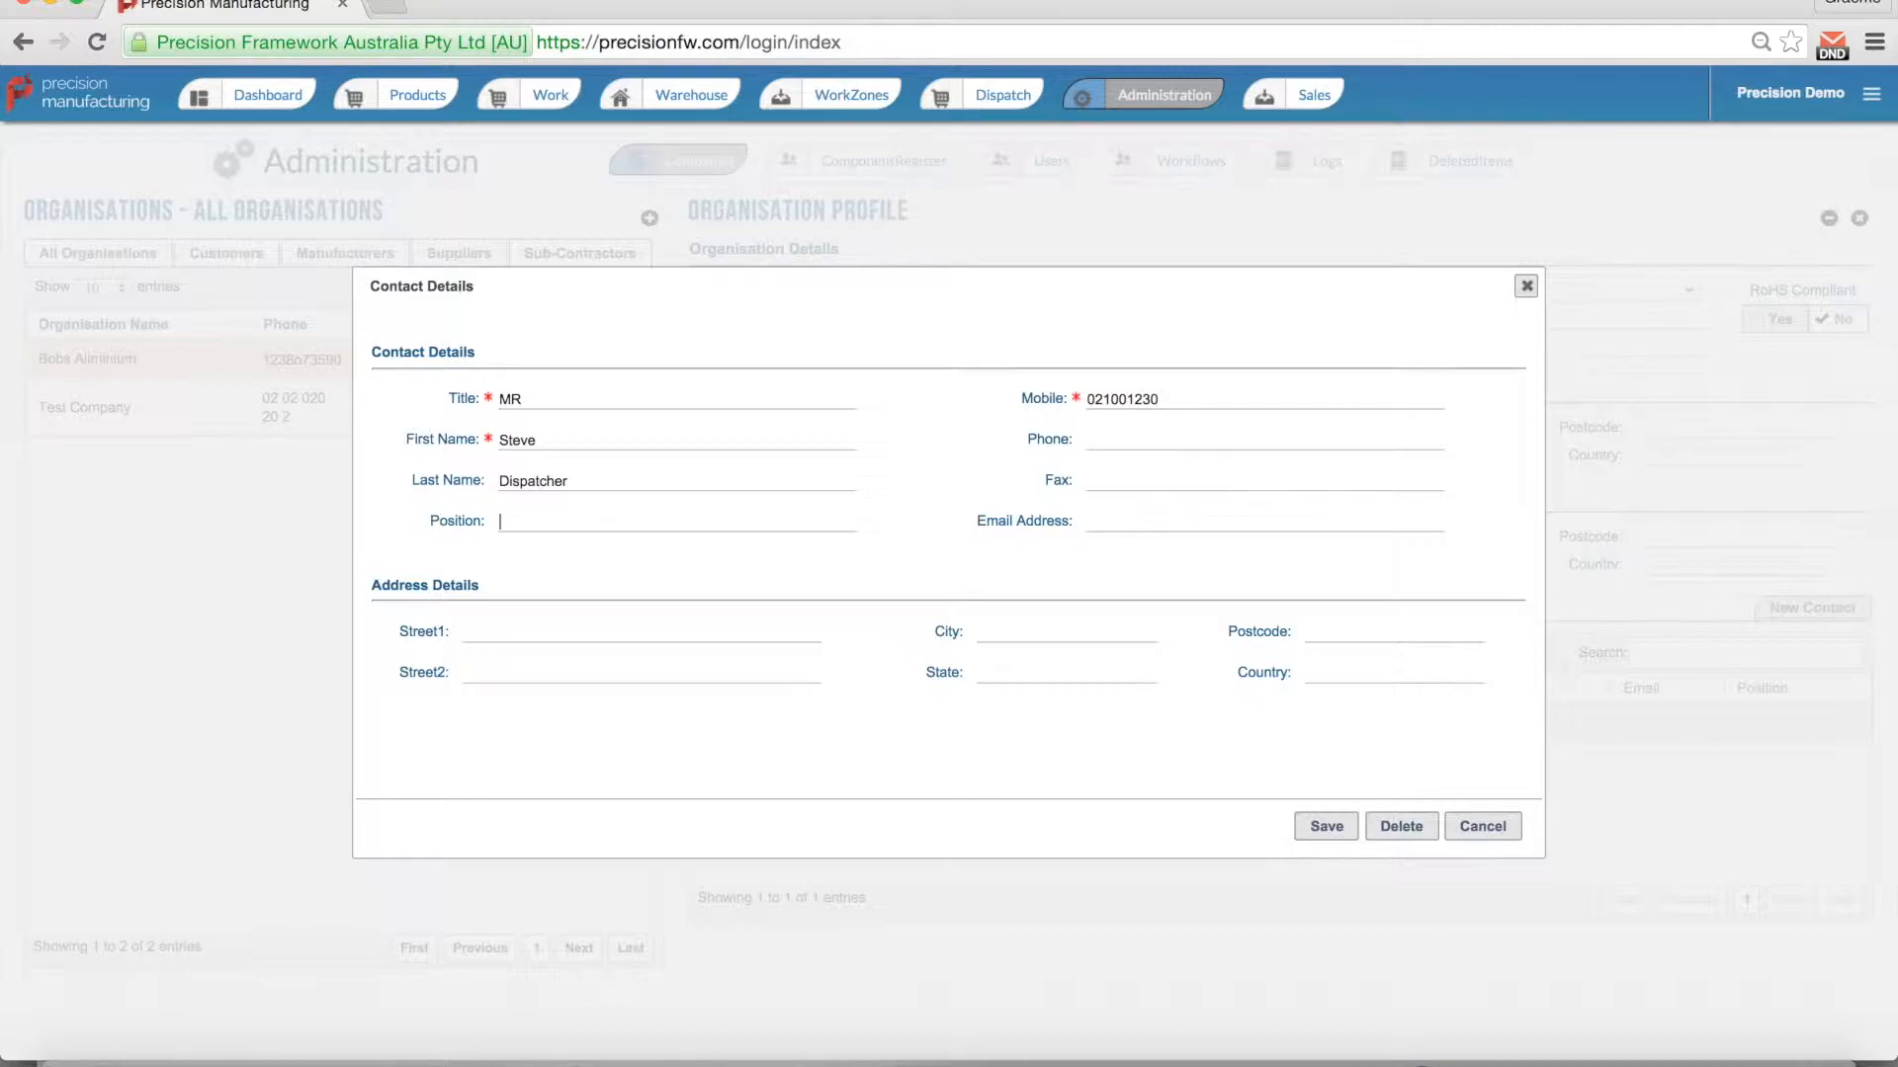
text(Go)
text(out)
key(Tab)
click(1315, 826)
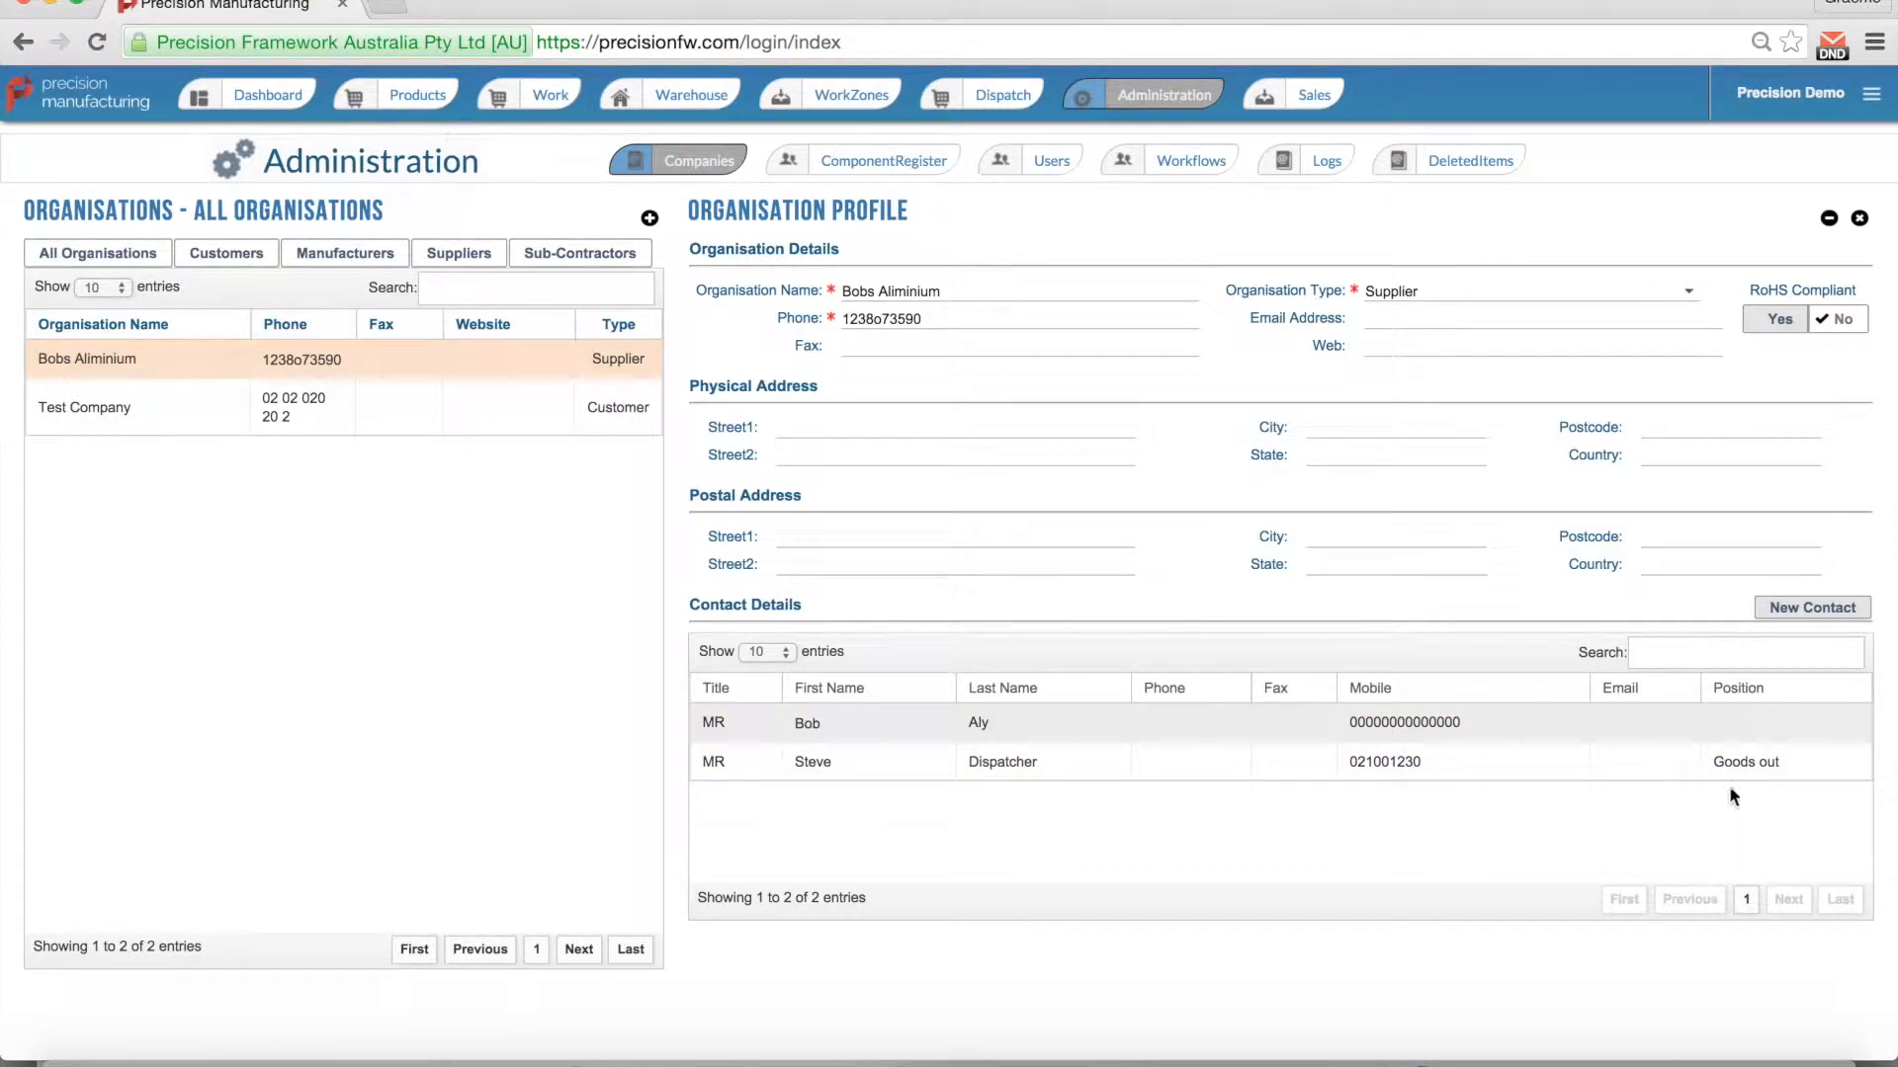
Step: Set the existing contact's position to Owner and save it
click(1730, 720)
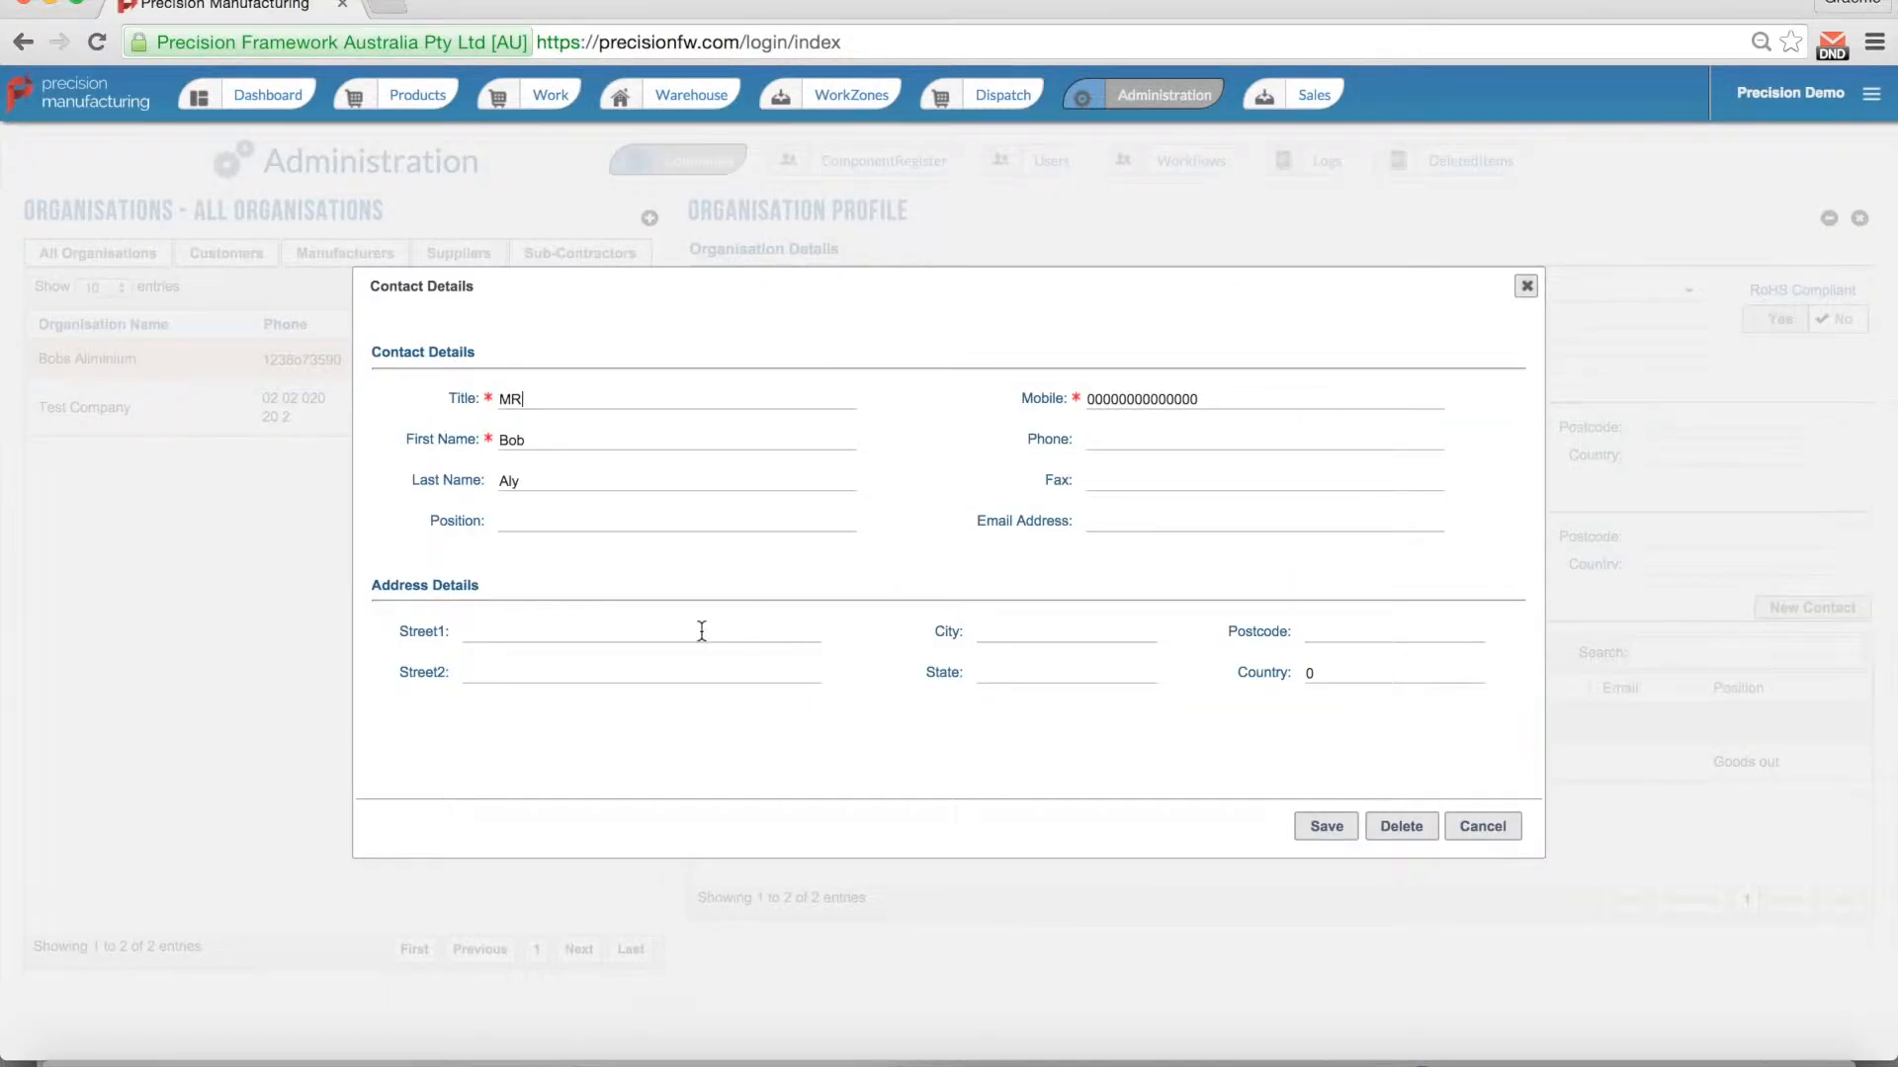
click(527, 520)
text(Owner)
click(1303, 833)
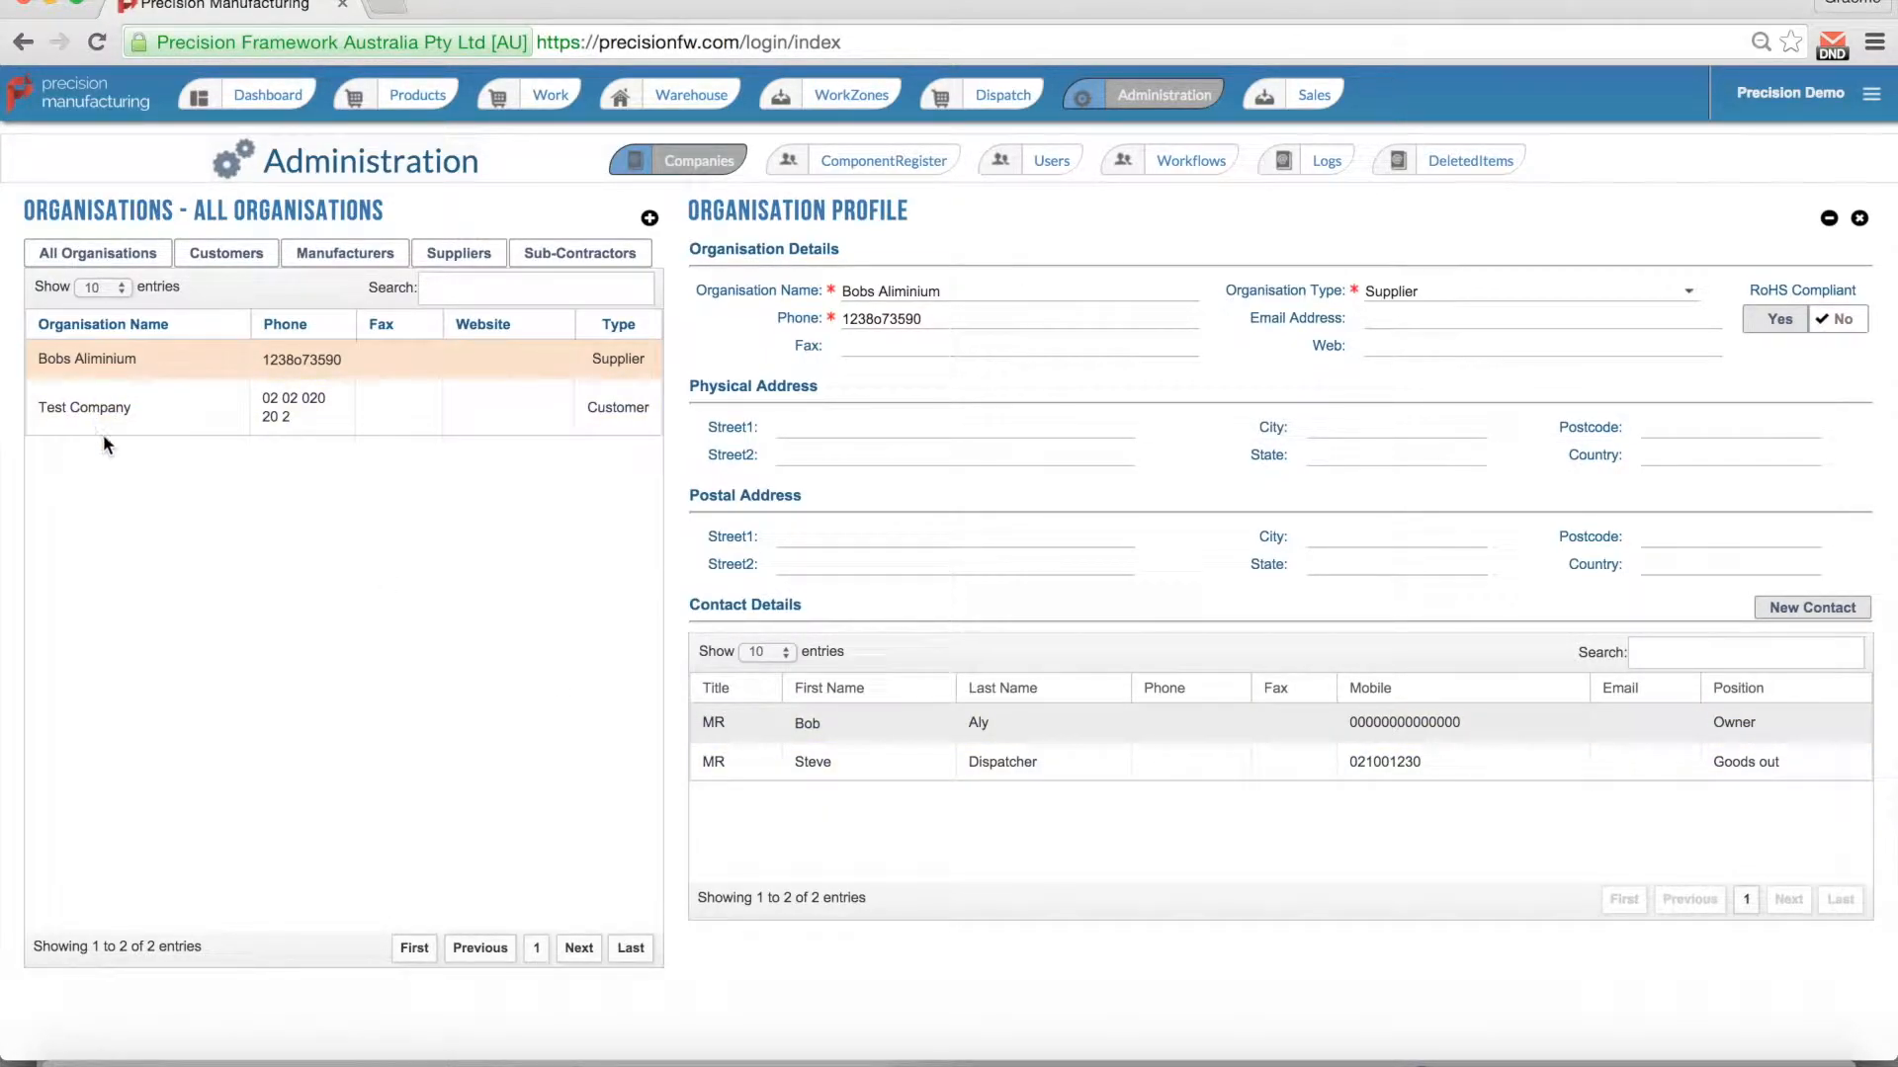
Step: View Test Company, then start a blank new organisation profile
click(610, 431)
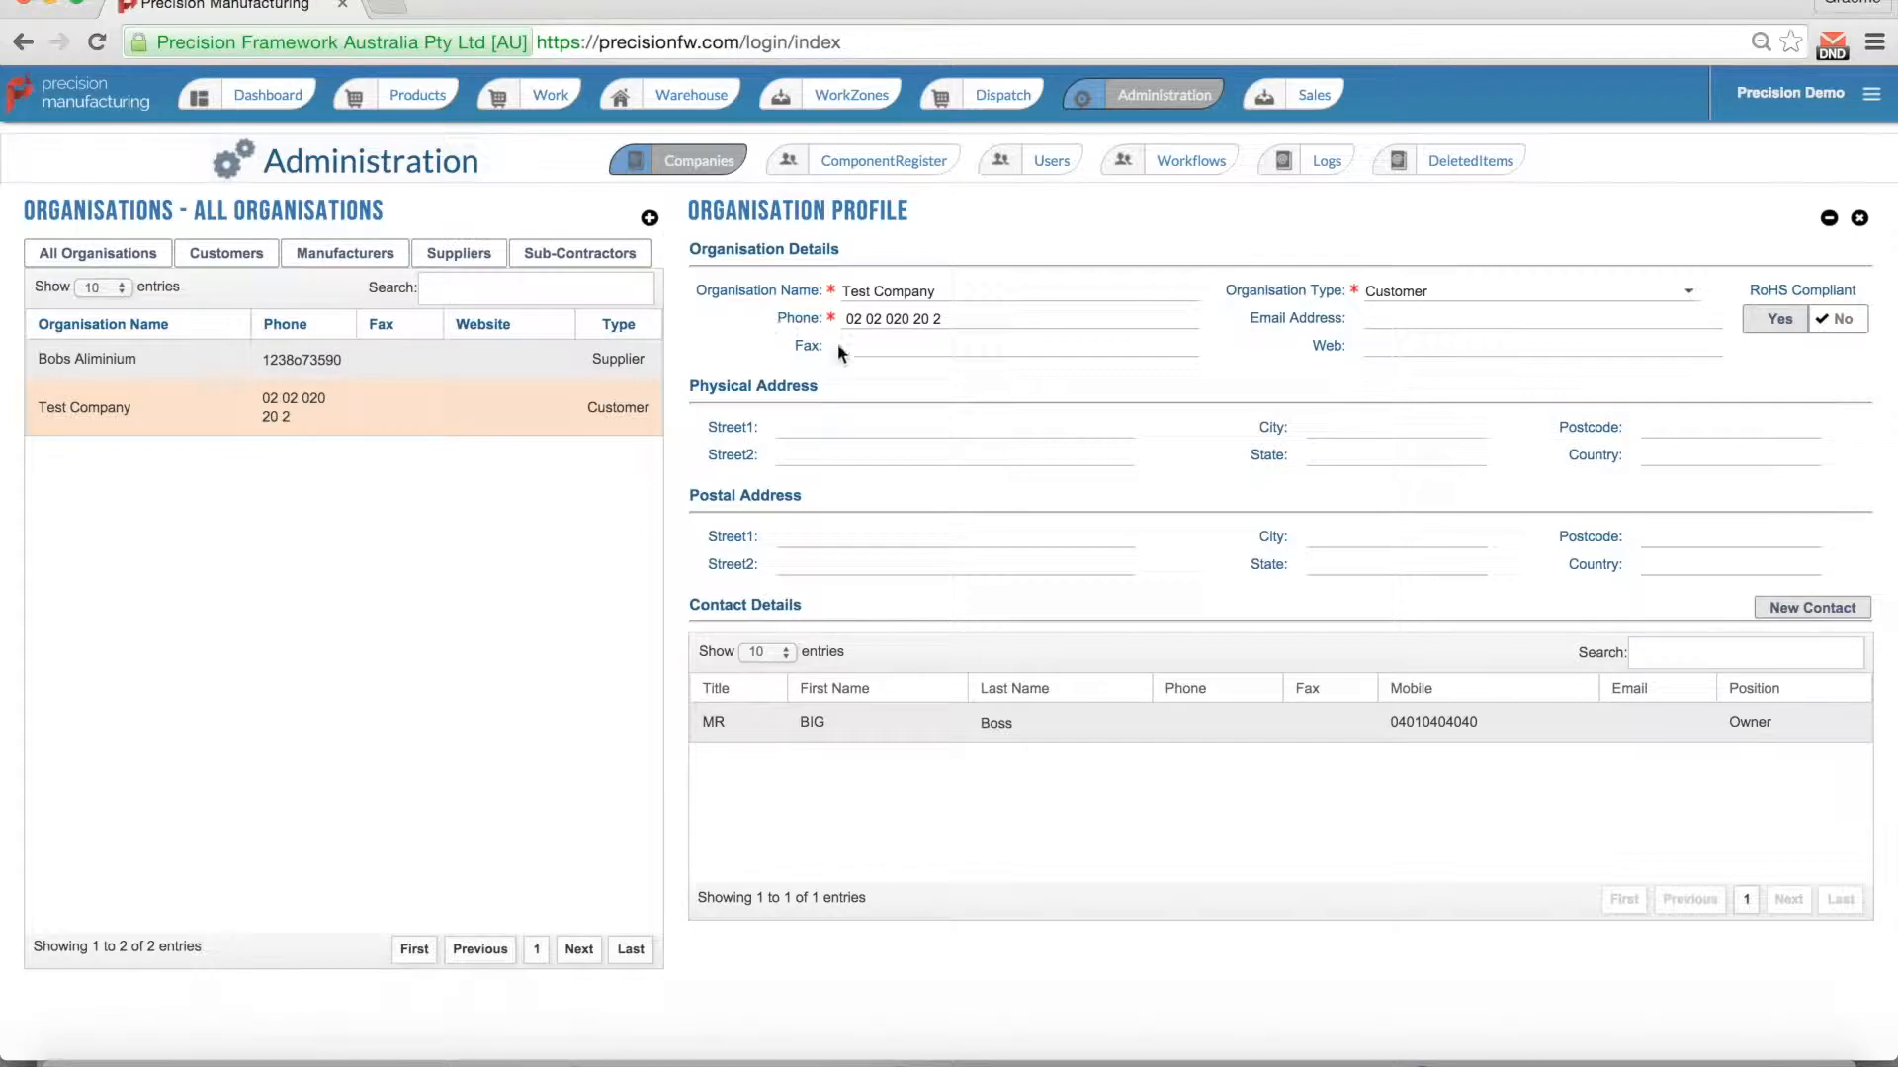
click(649, 219)
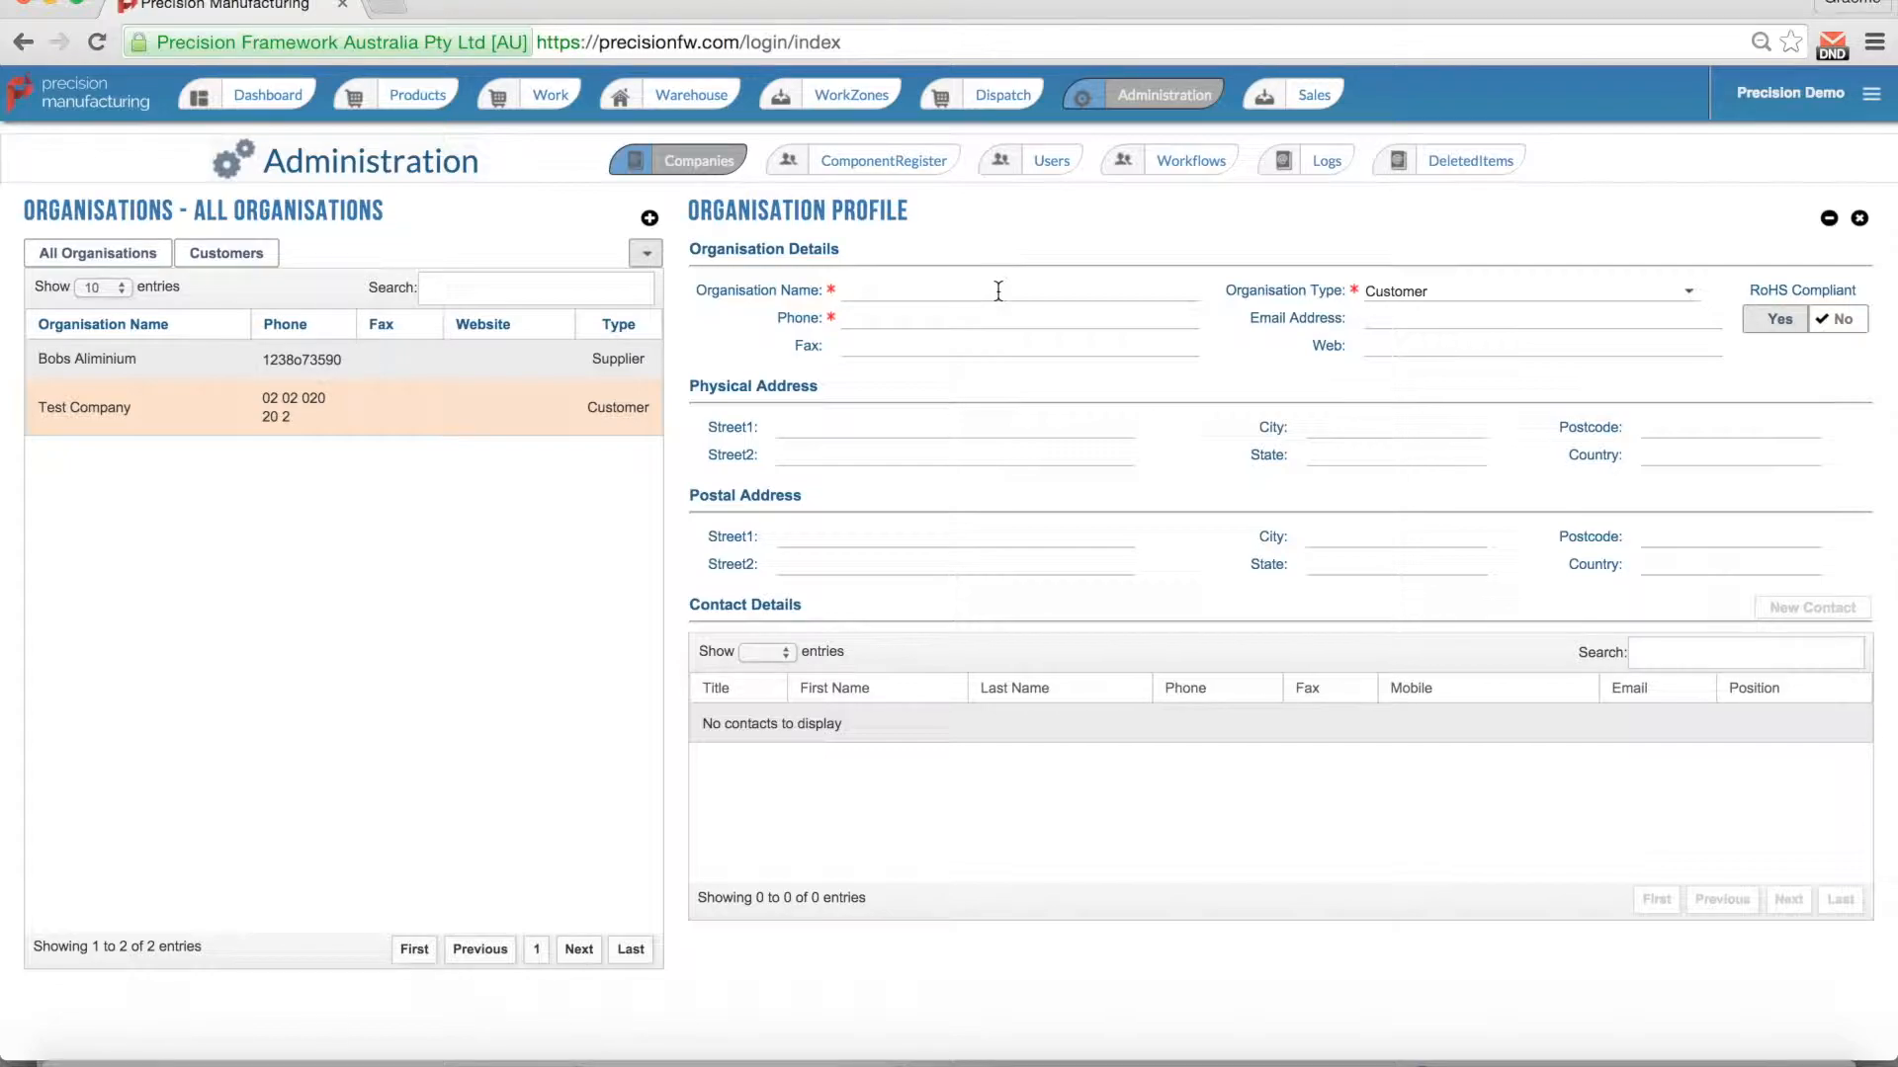
Step: Enter Test Customer 1 with its phone number as a new organisation, then go to Workflows
text(Test Customer 1)
key(Tab)
text(0202020202020)
key(Tab)
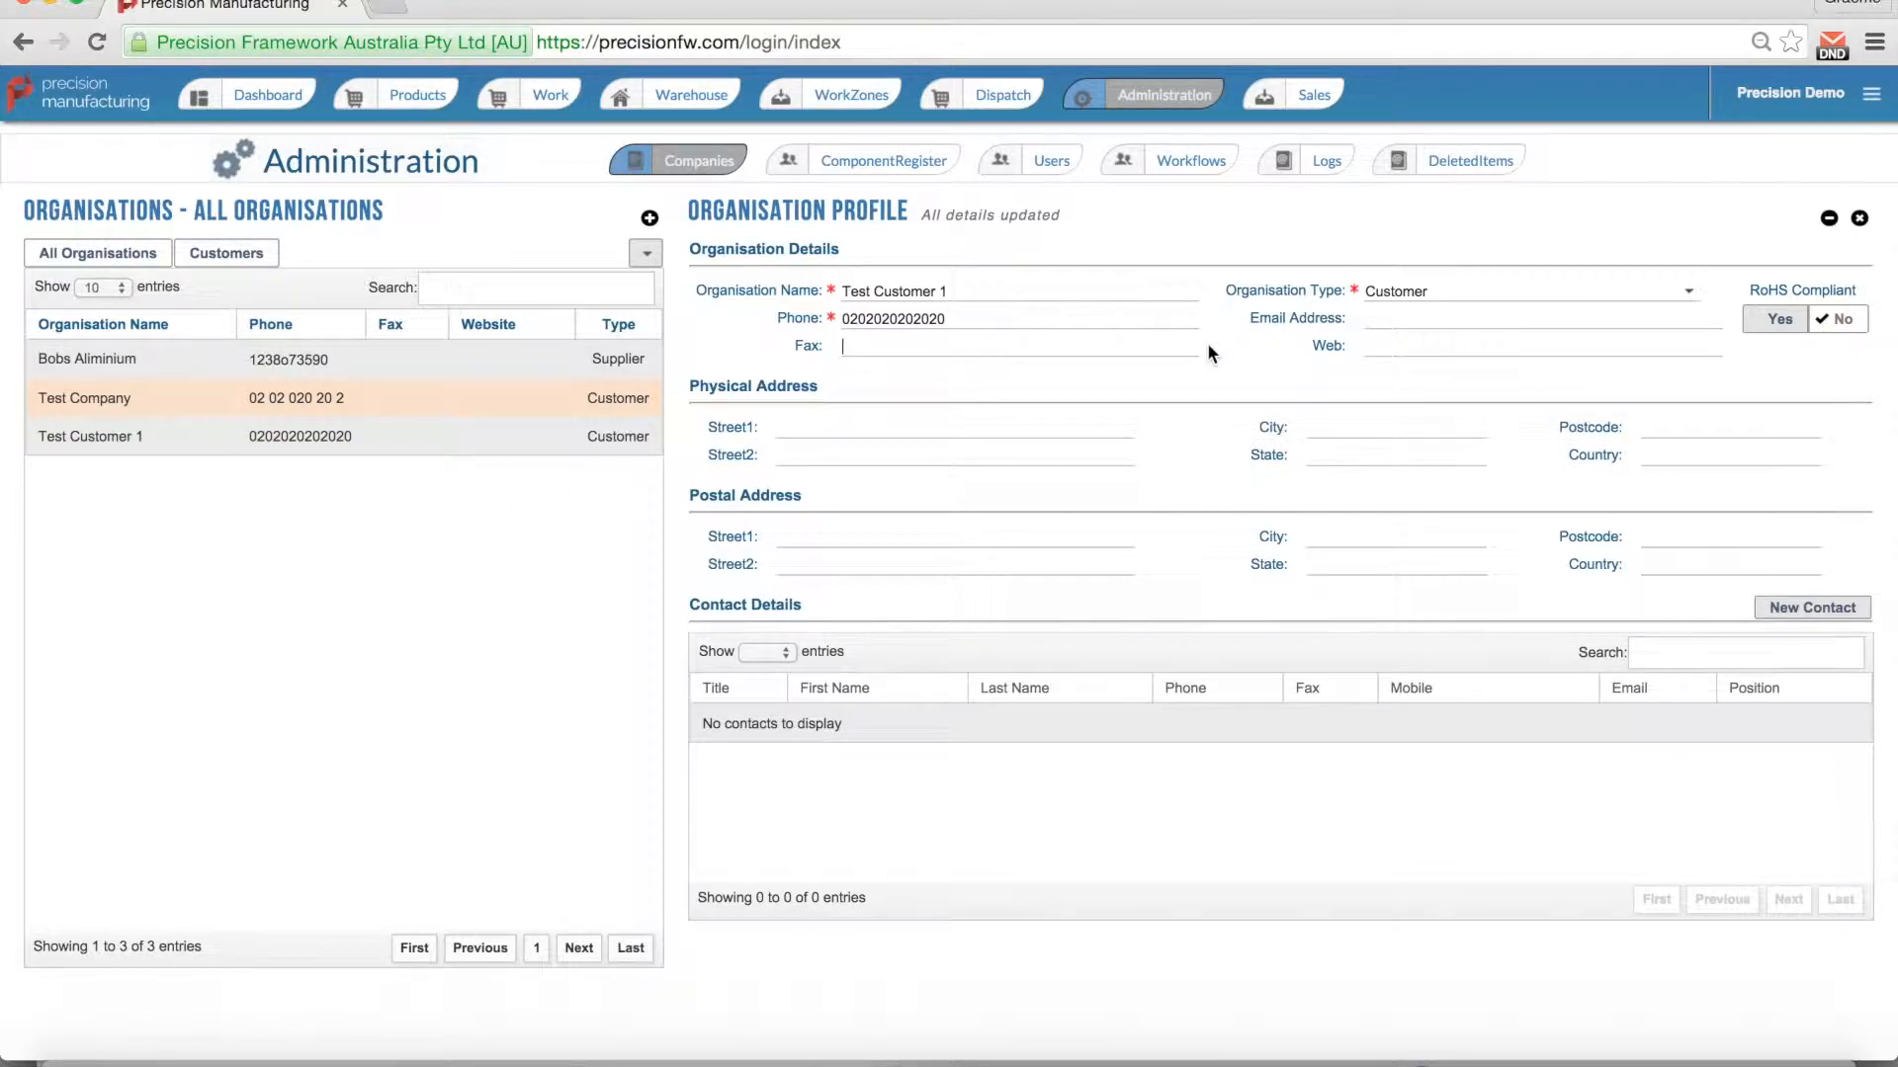
click(1144, 165)
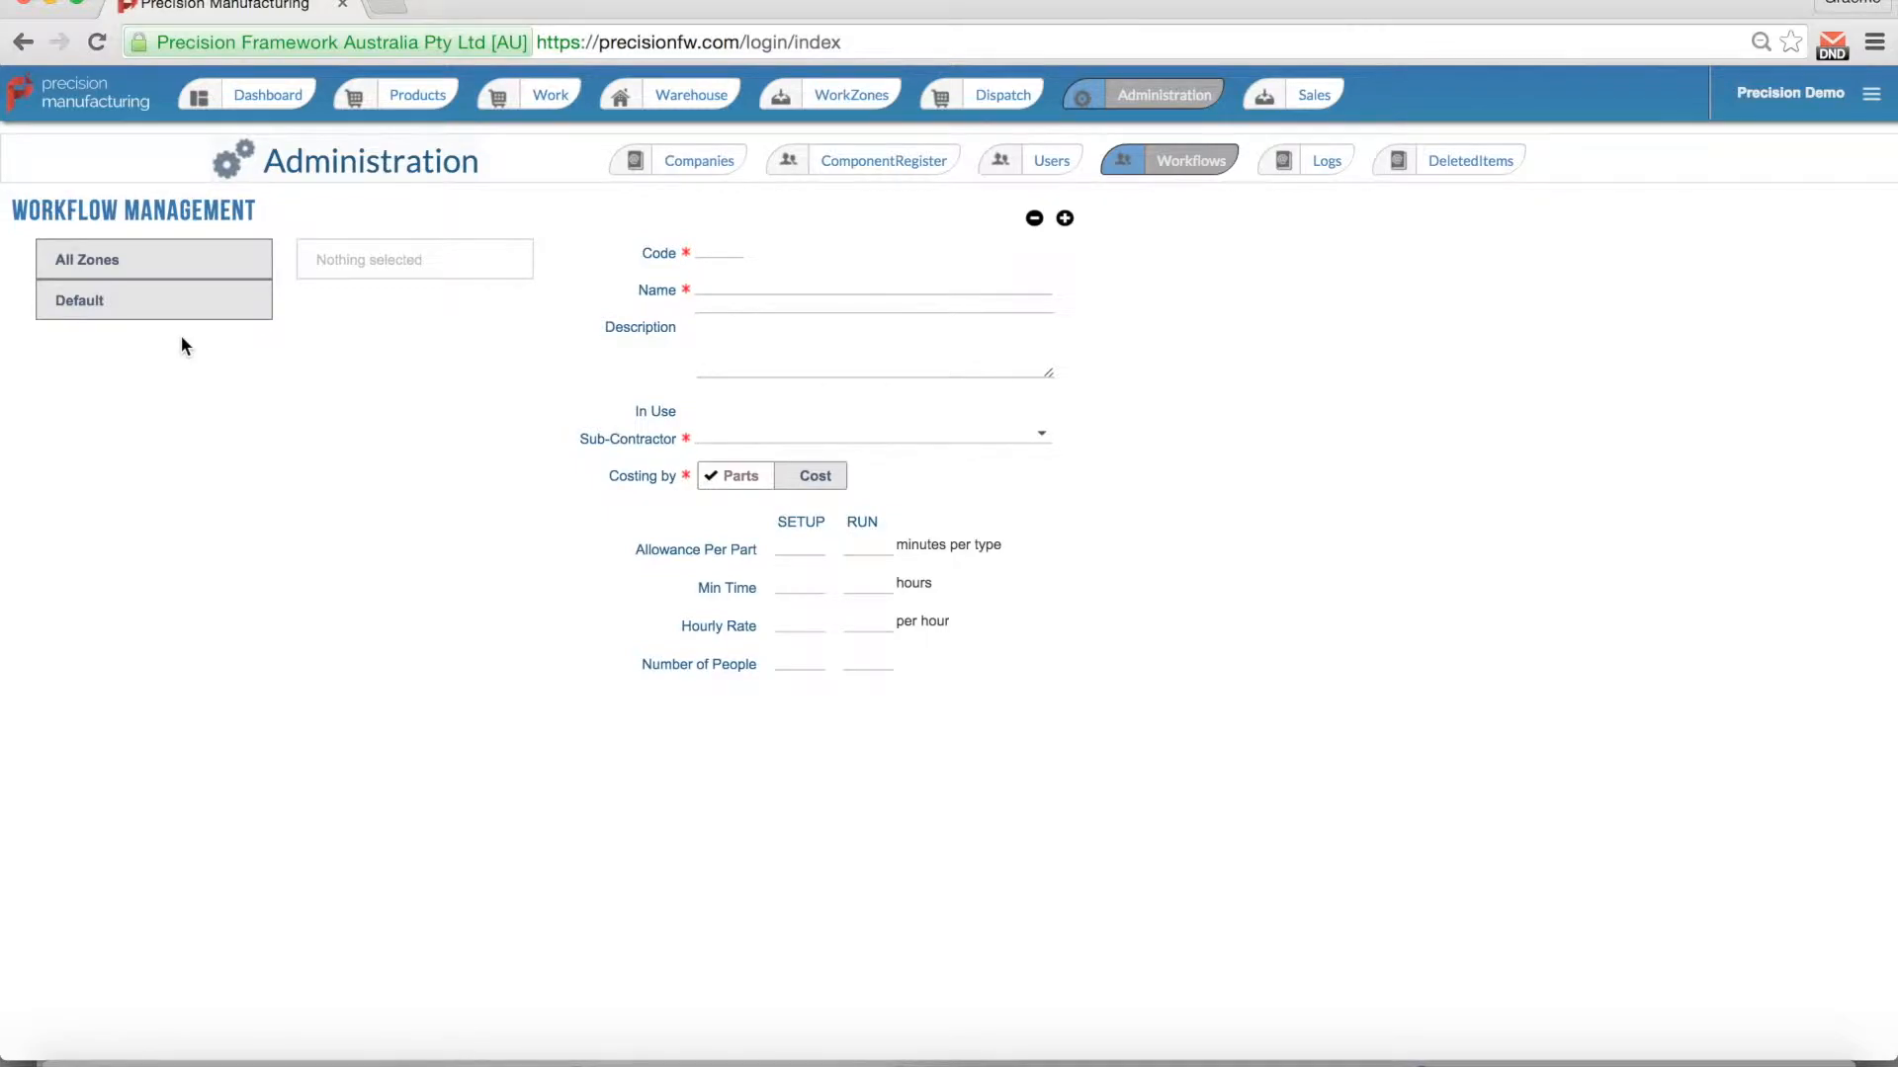
Step: List workflows across All Zones and load the Kitting (KIT) workflow
click(176, 267)
click(343, 270)
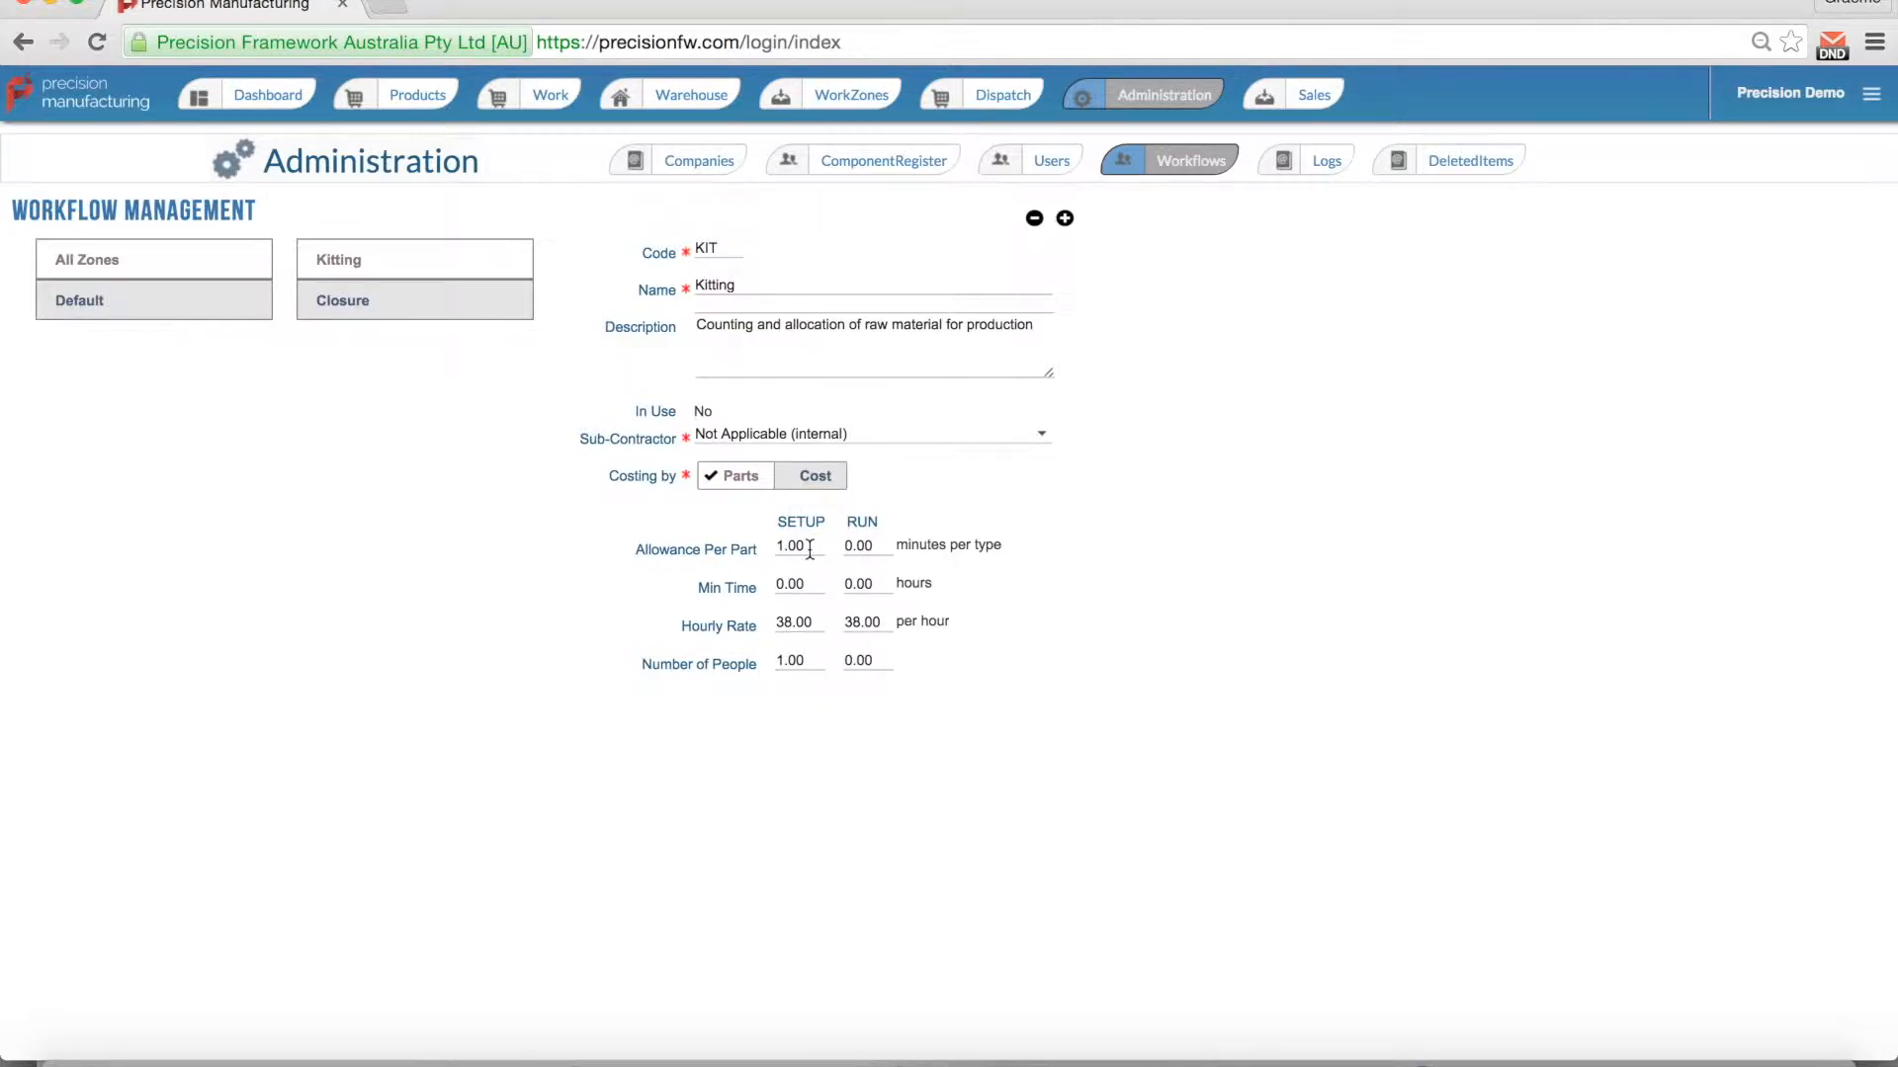
Step: Change Kitting's RUN Allowance Per Part to 1.00 minutes
click(847, 545)
key(shift+Right)
text(1)
Step: Create workflow MAN named Manufacturing with description 'Welding and Fabricating'
click(1063, 219)
text(MAN)
text(M)
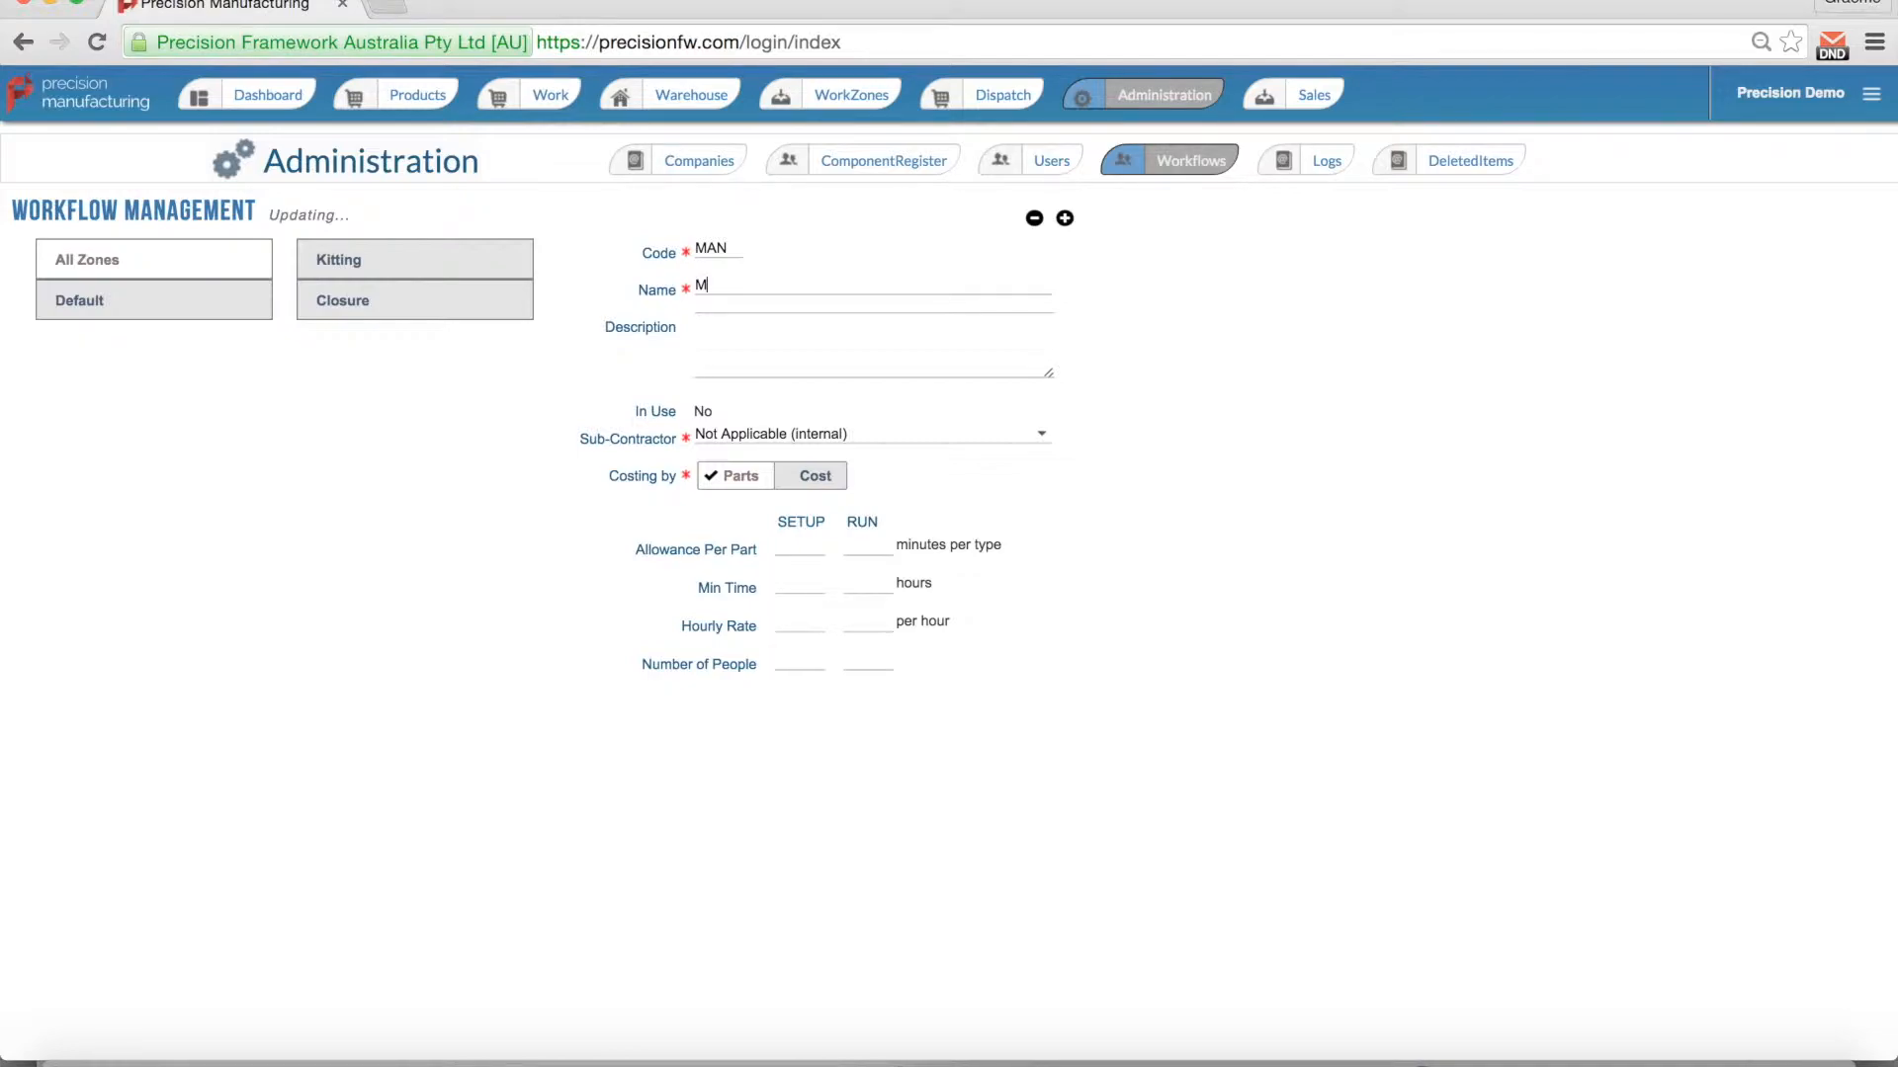
text(anufacturing)
key(Tab)
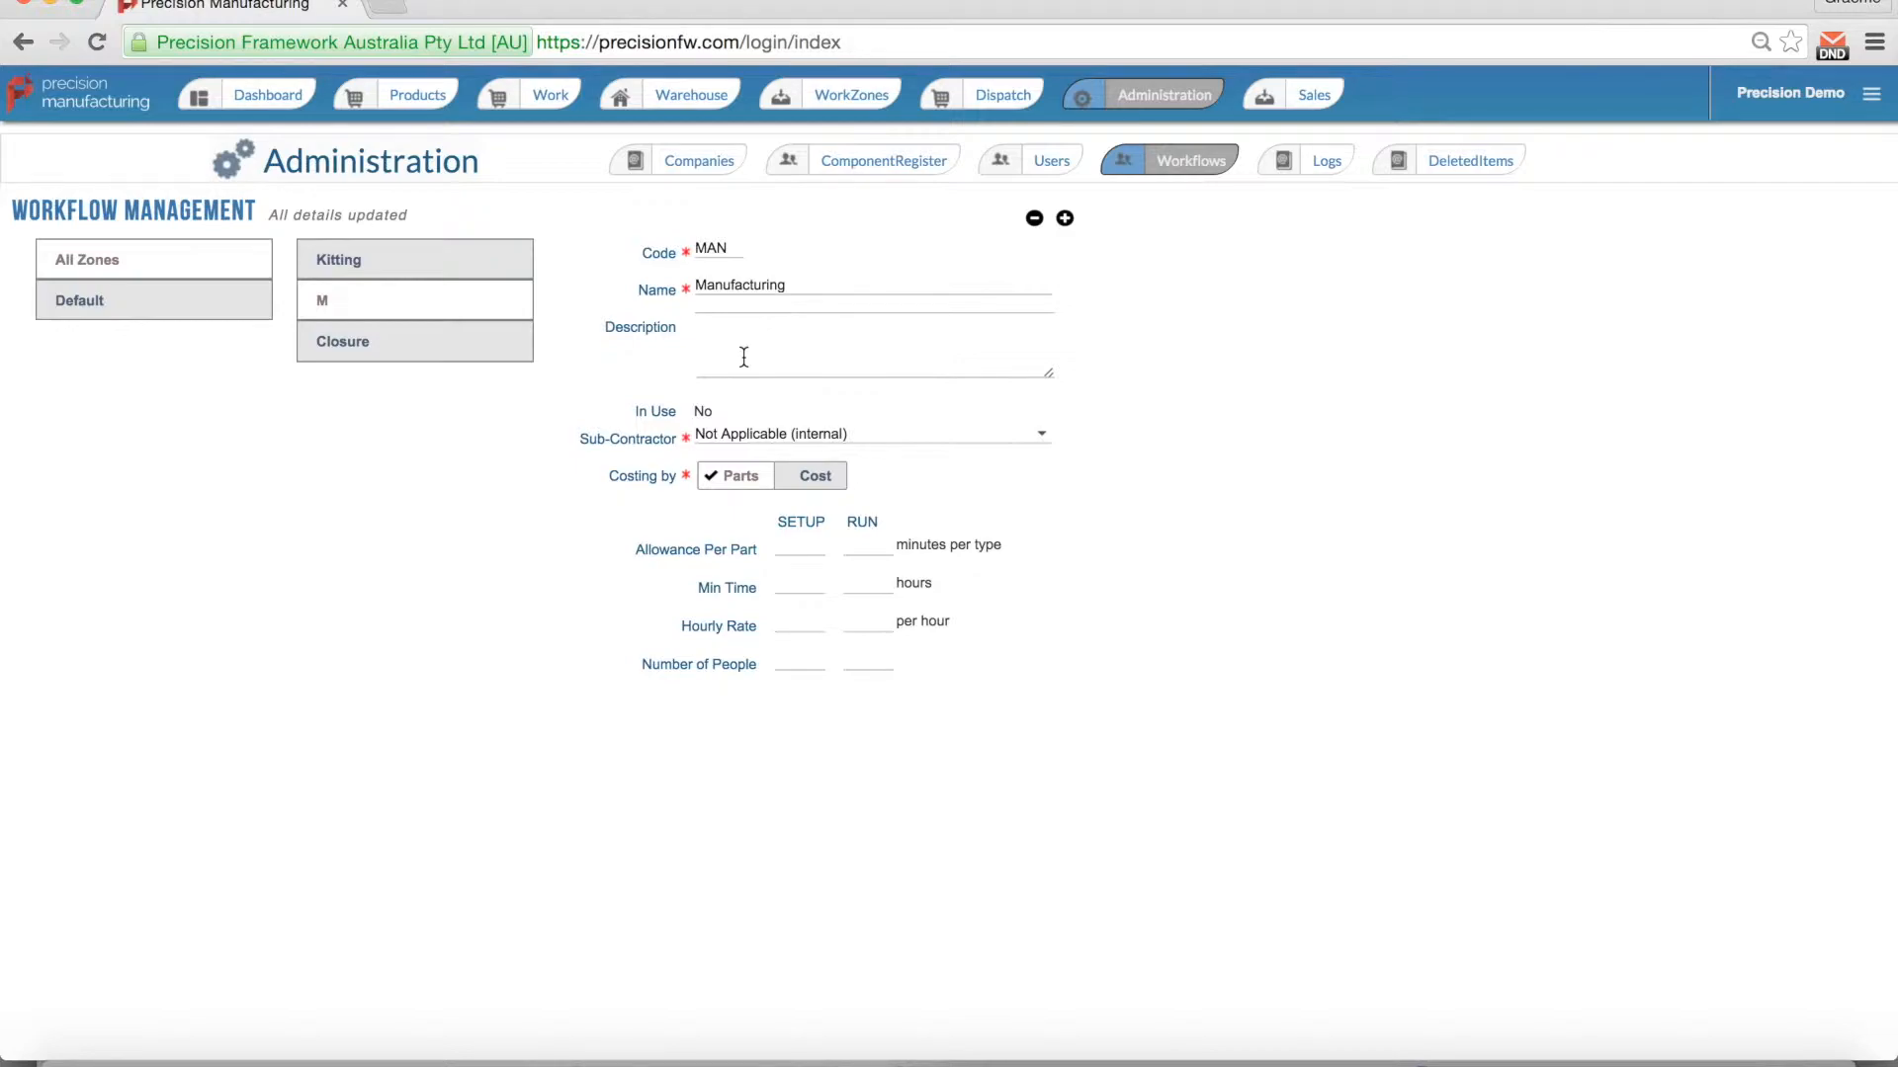
text(Weld)
key(BackSpace)
key(BackSpace)
key(BackSpace)
text(elding and )
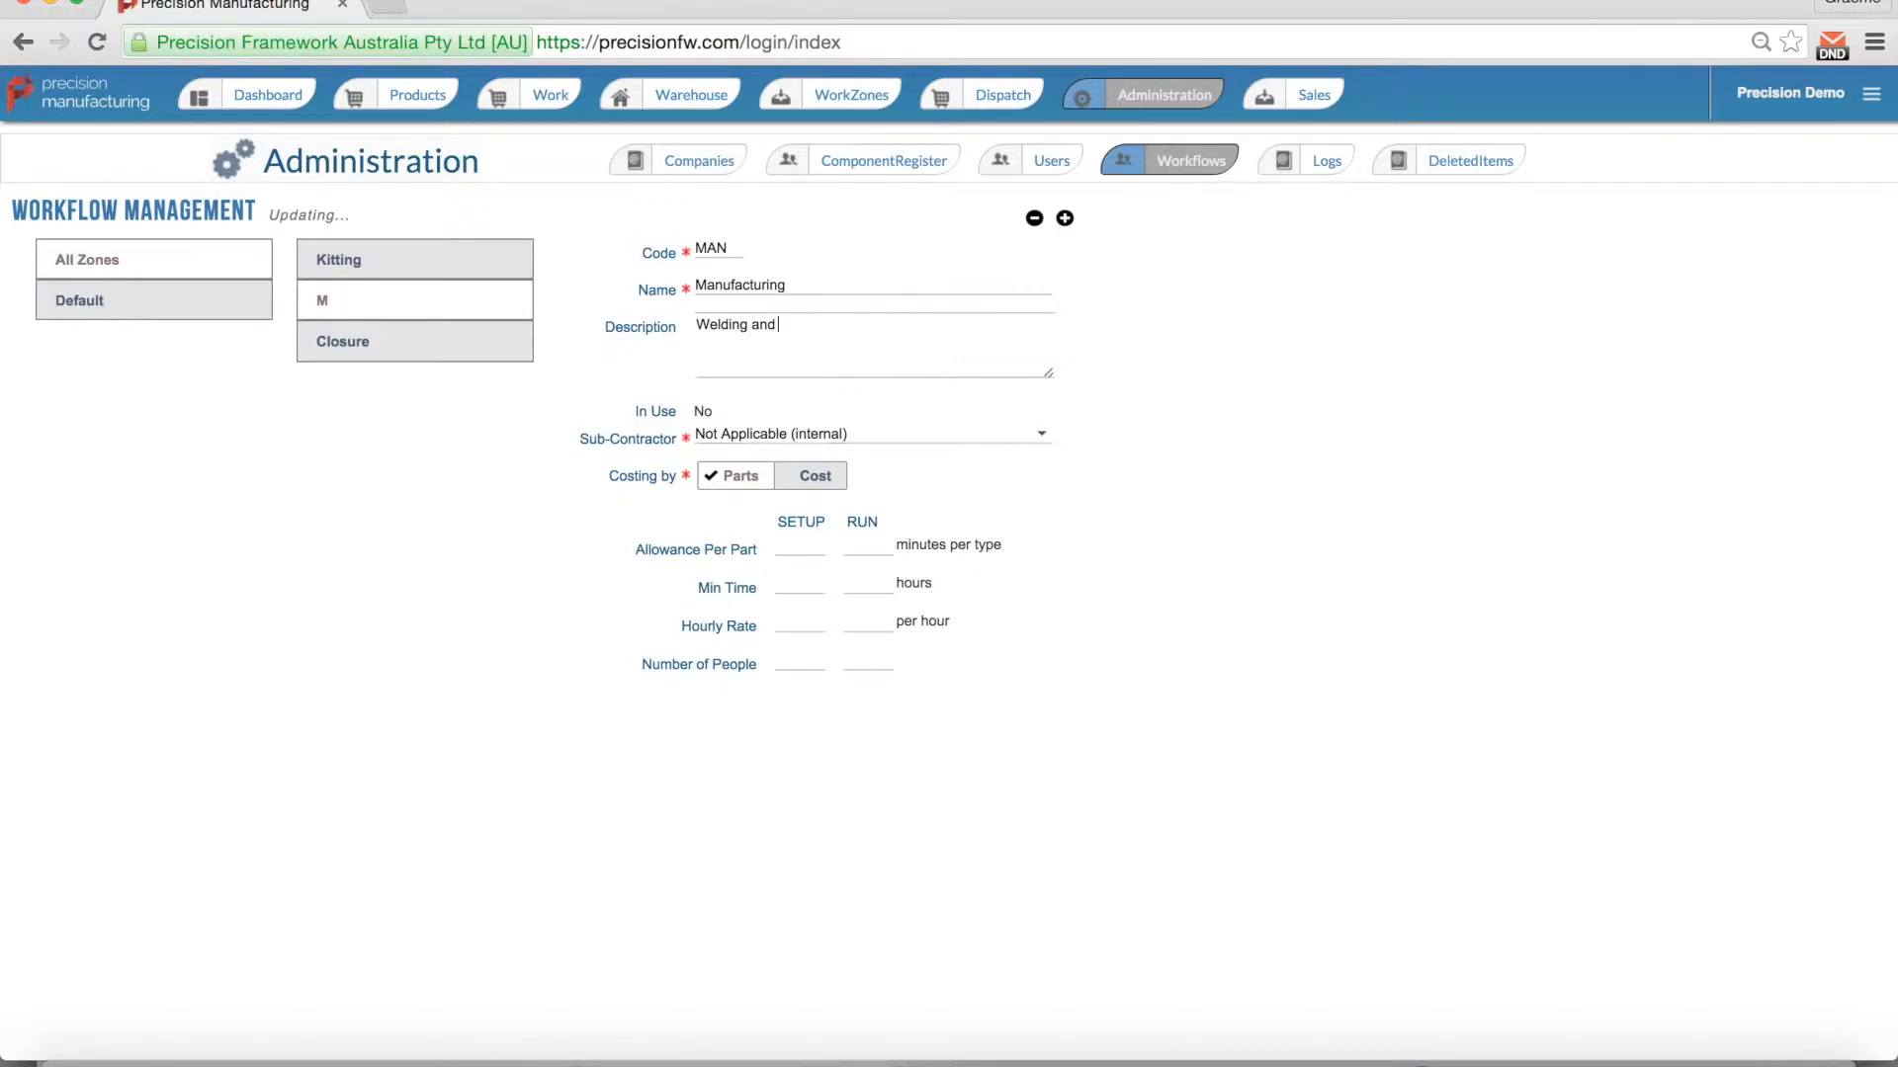
text(Fabricating)
key(Tab)
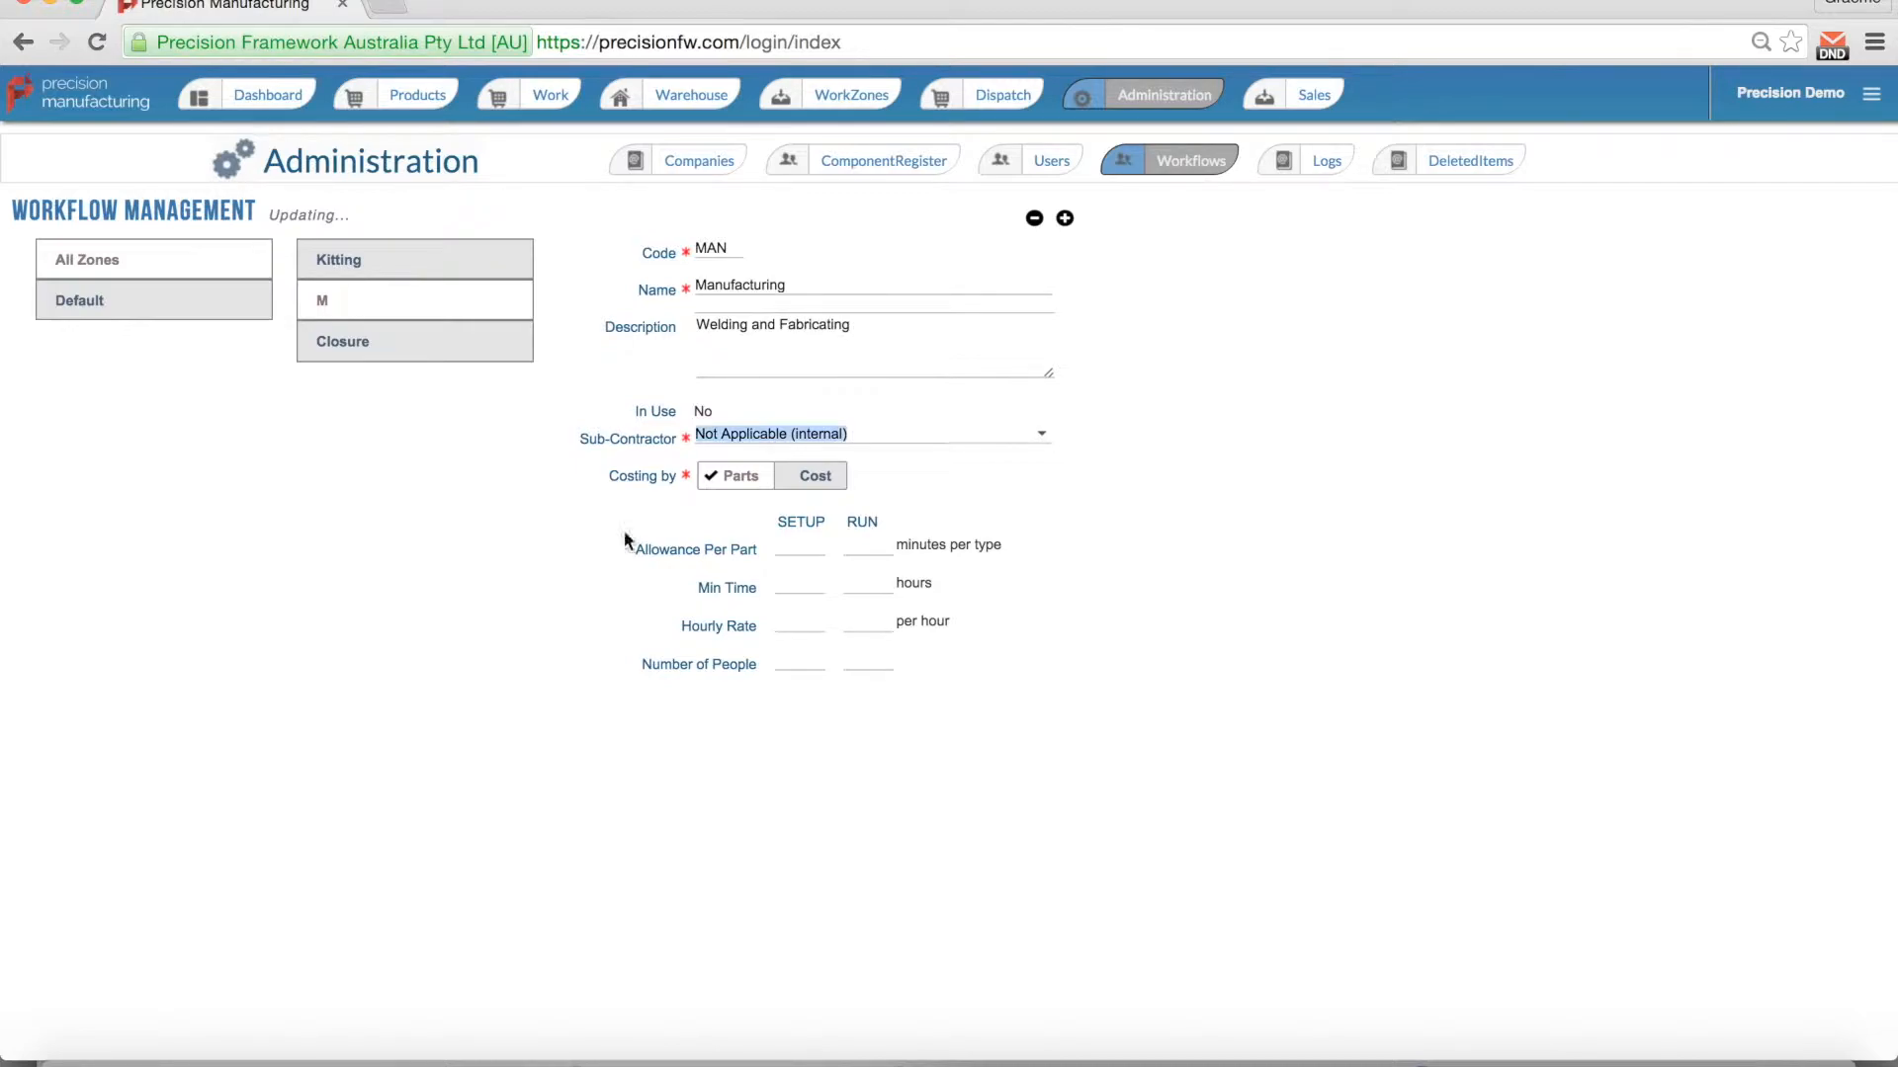
click(800, 557)
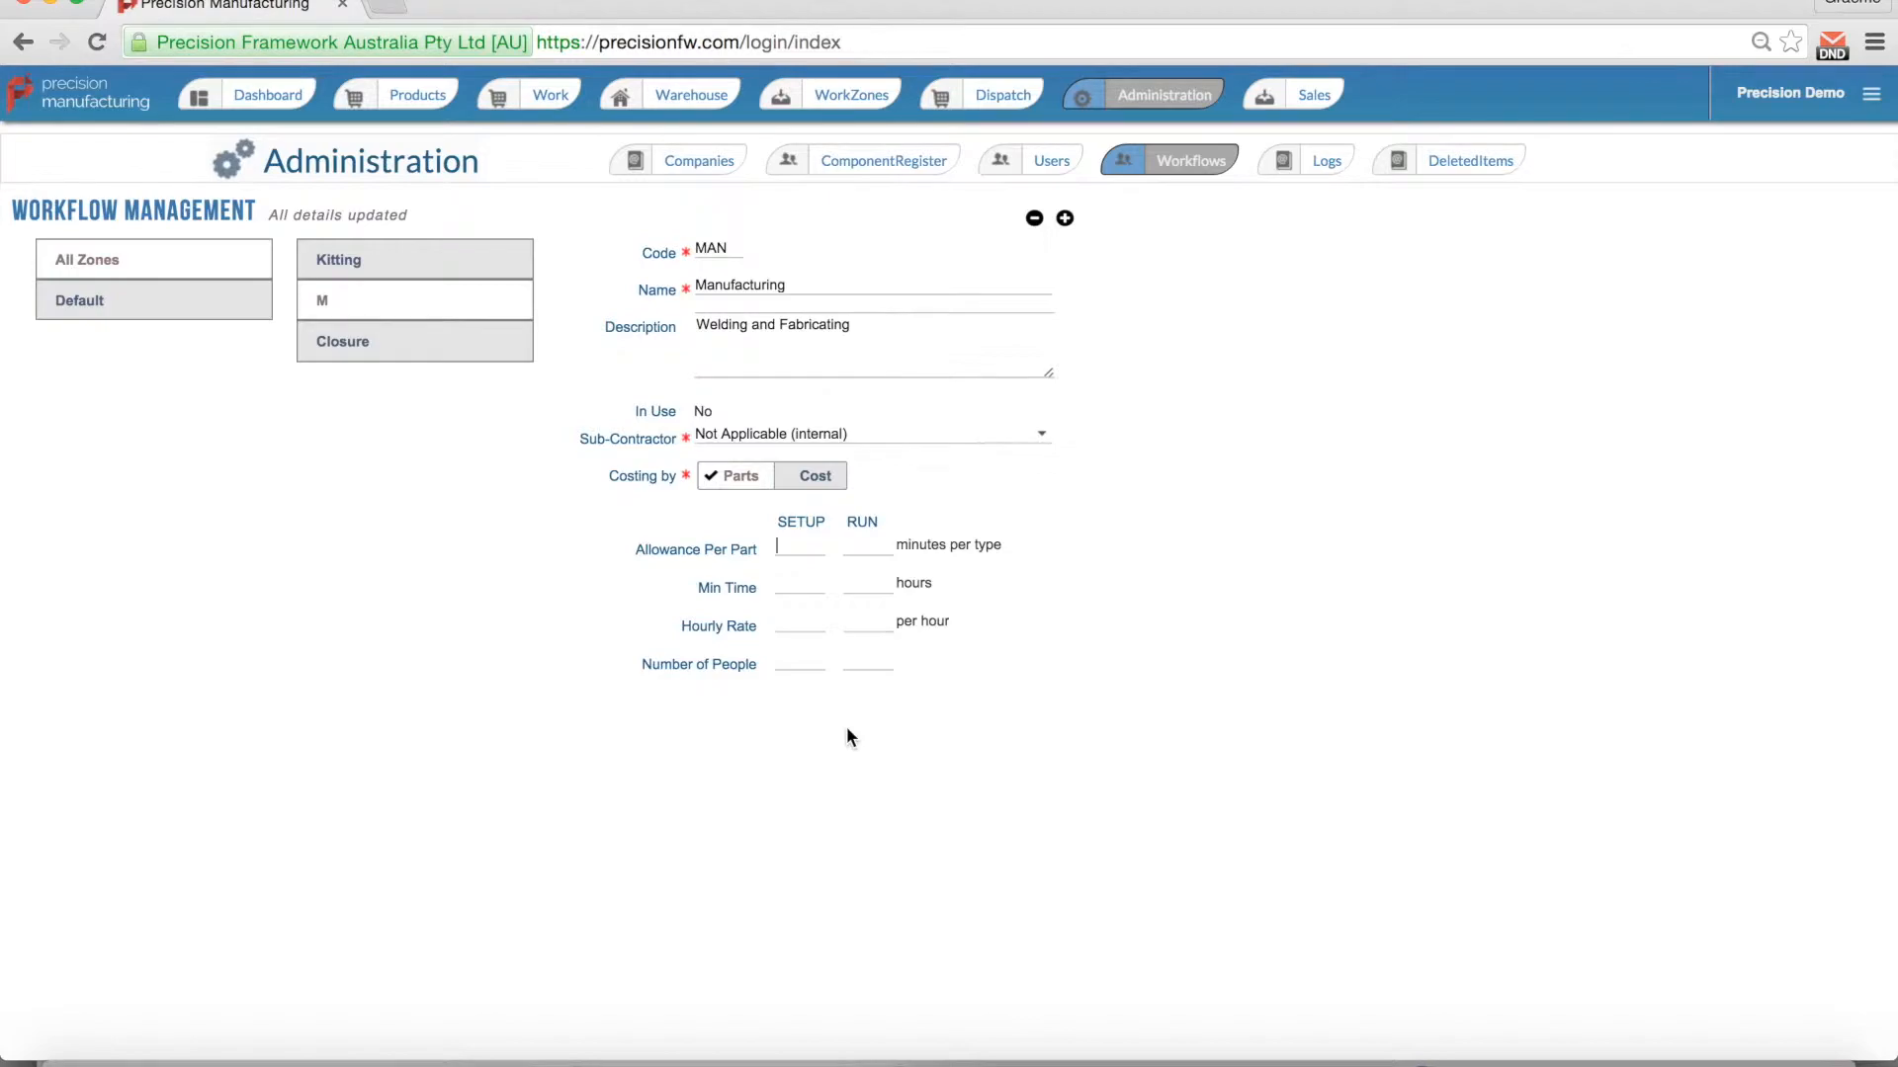
Step: Give Manufacturing allowances per part 2/6, minimum times 10/1 and hourly rates 60/60
text(2)
click(860, 549)
text(6)
text(10)
key(Tab)
text(60)
key(Tab)
text(60)
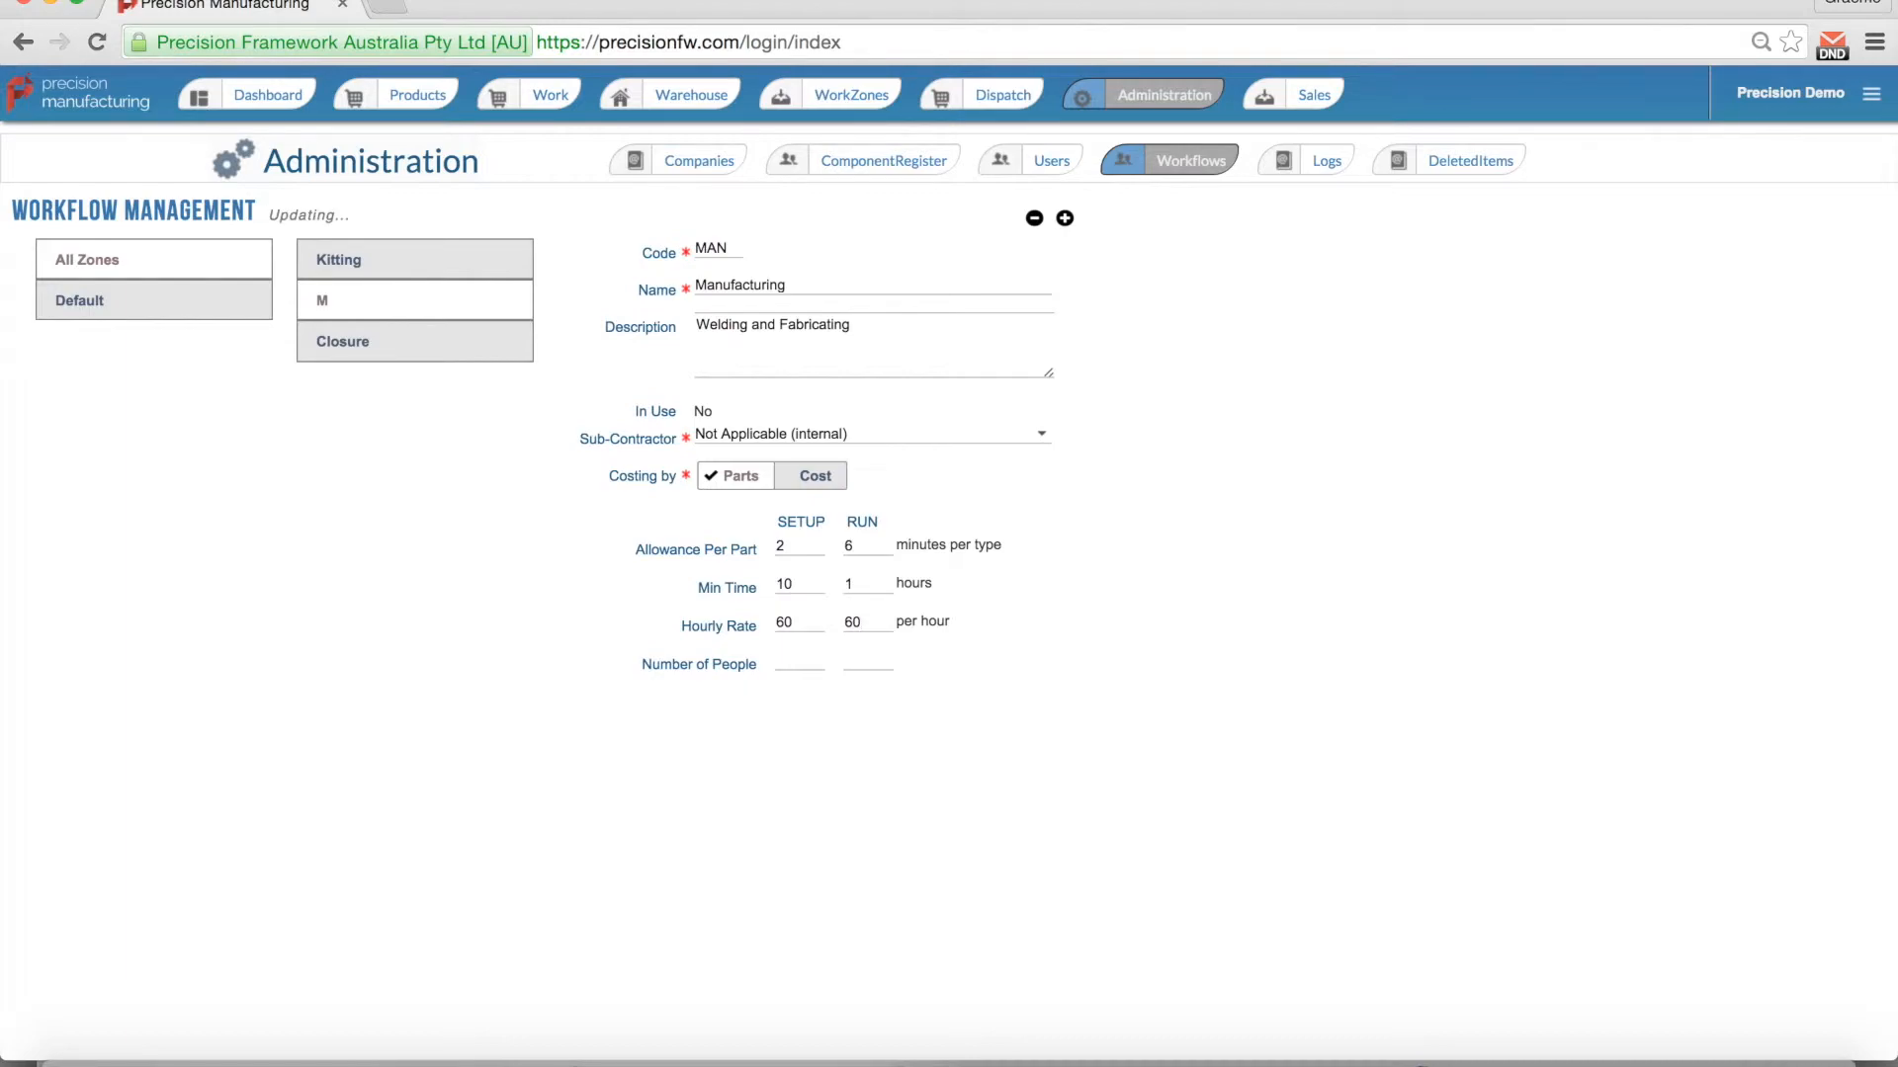
text(11)
click(1065, 218)
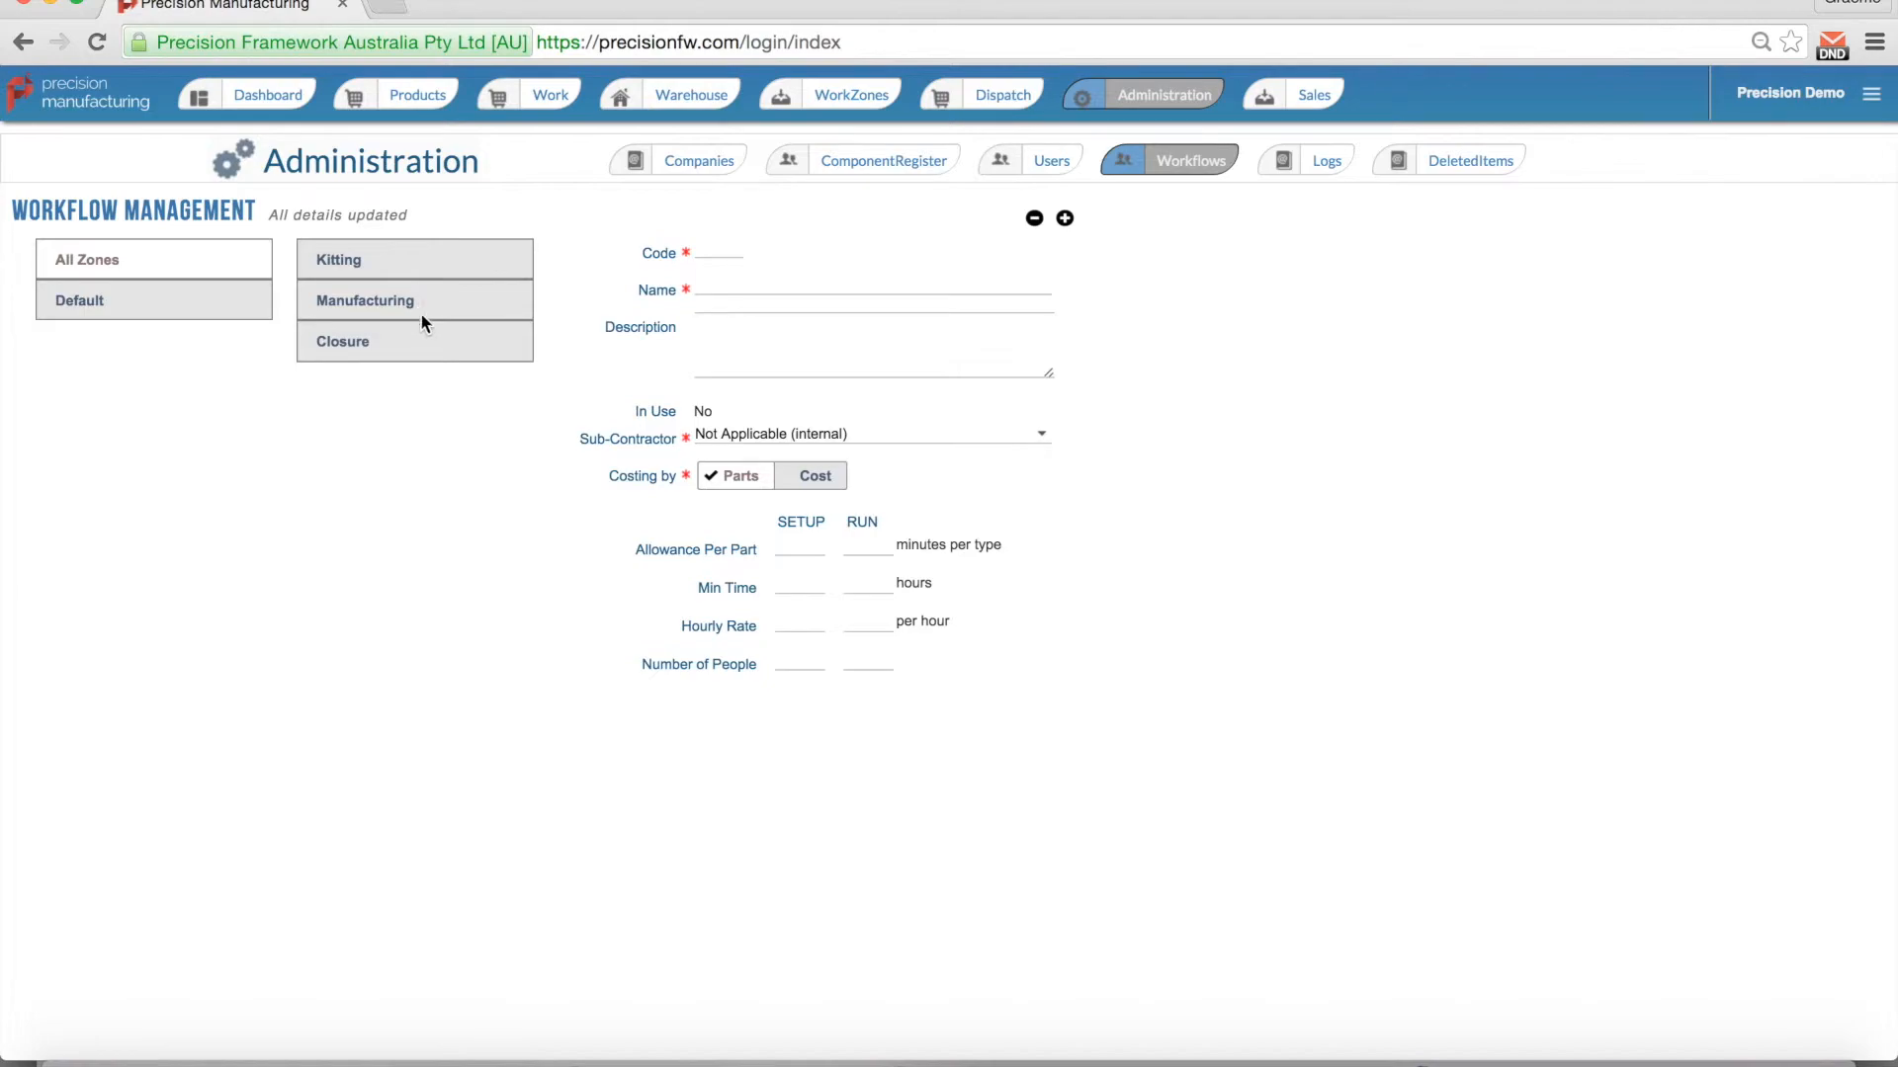
Step: Save a workflow with code 'Assem', name 'Assembly' and description 'Assembling'
click(705, 254)
text(Ass)
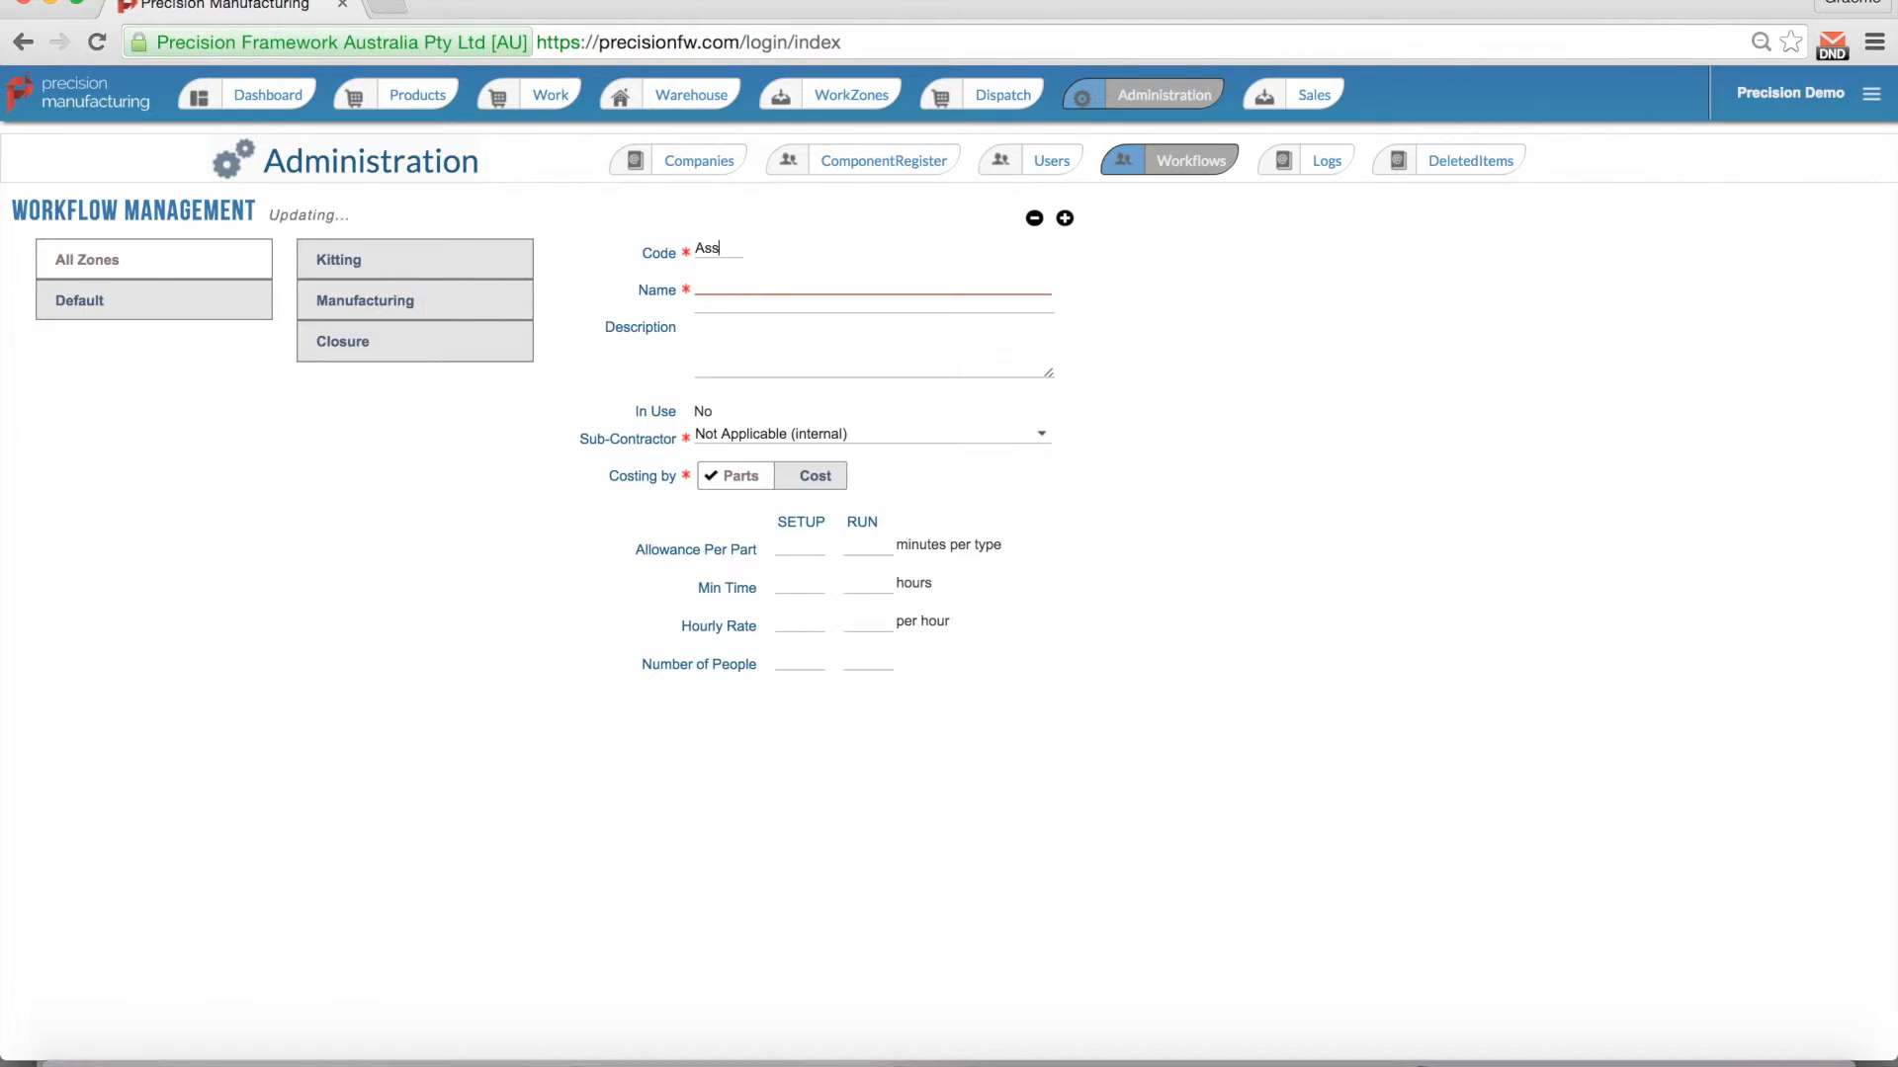
text(emAssembly)
text(Ase)
key(BackSpace)
text(sembling)
key(Tab)
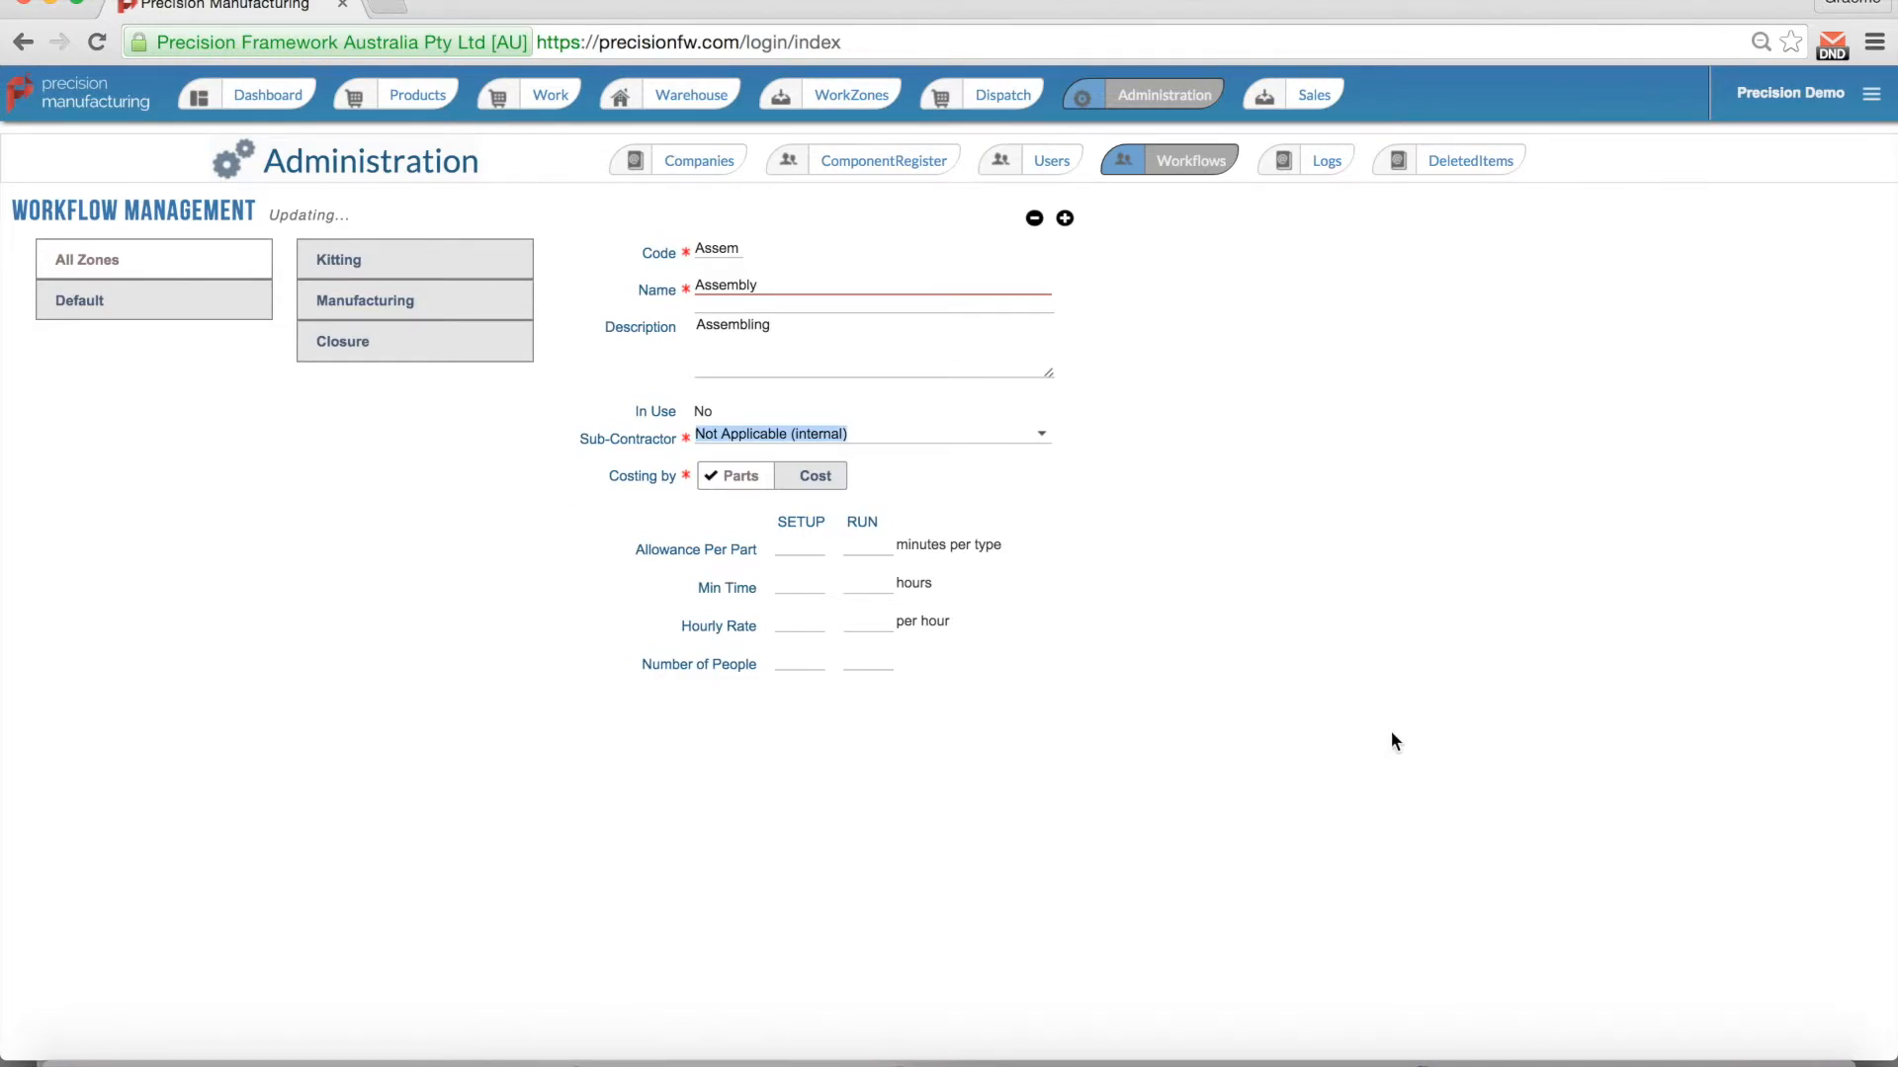
click(792, 549)
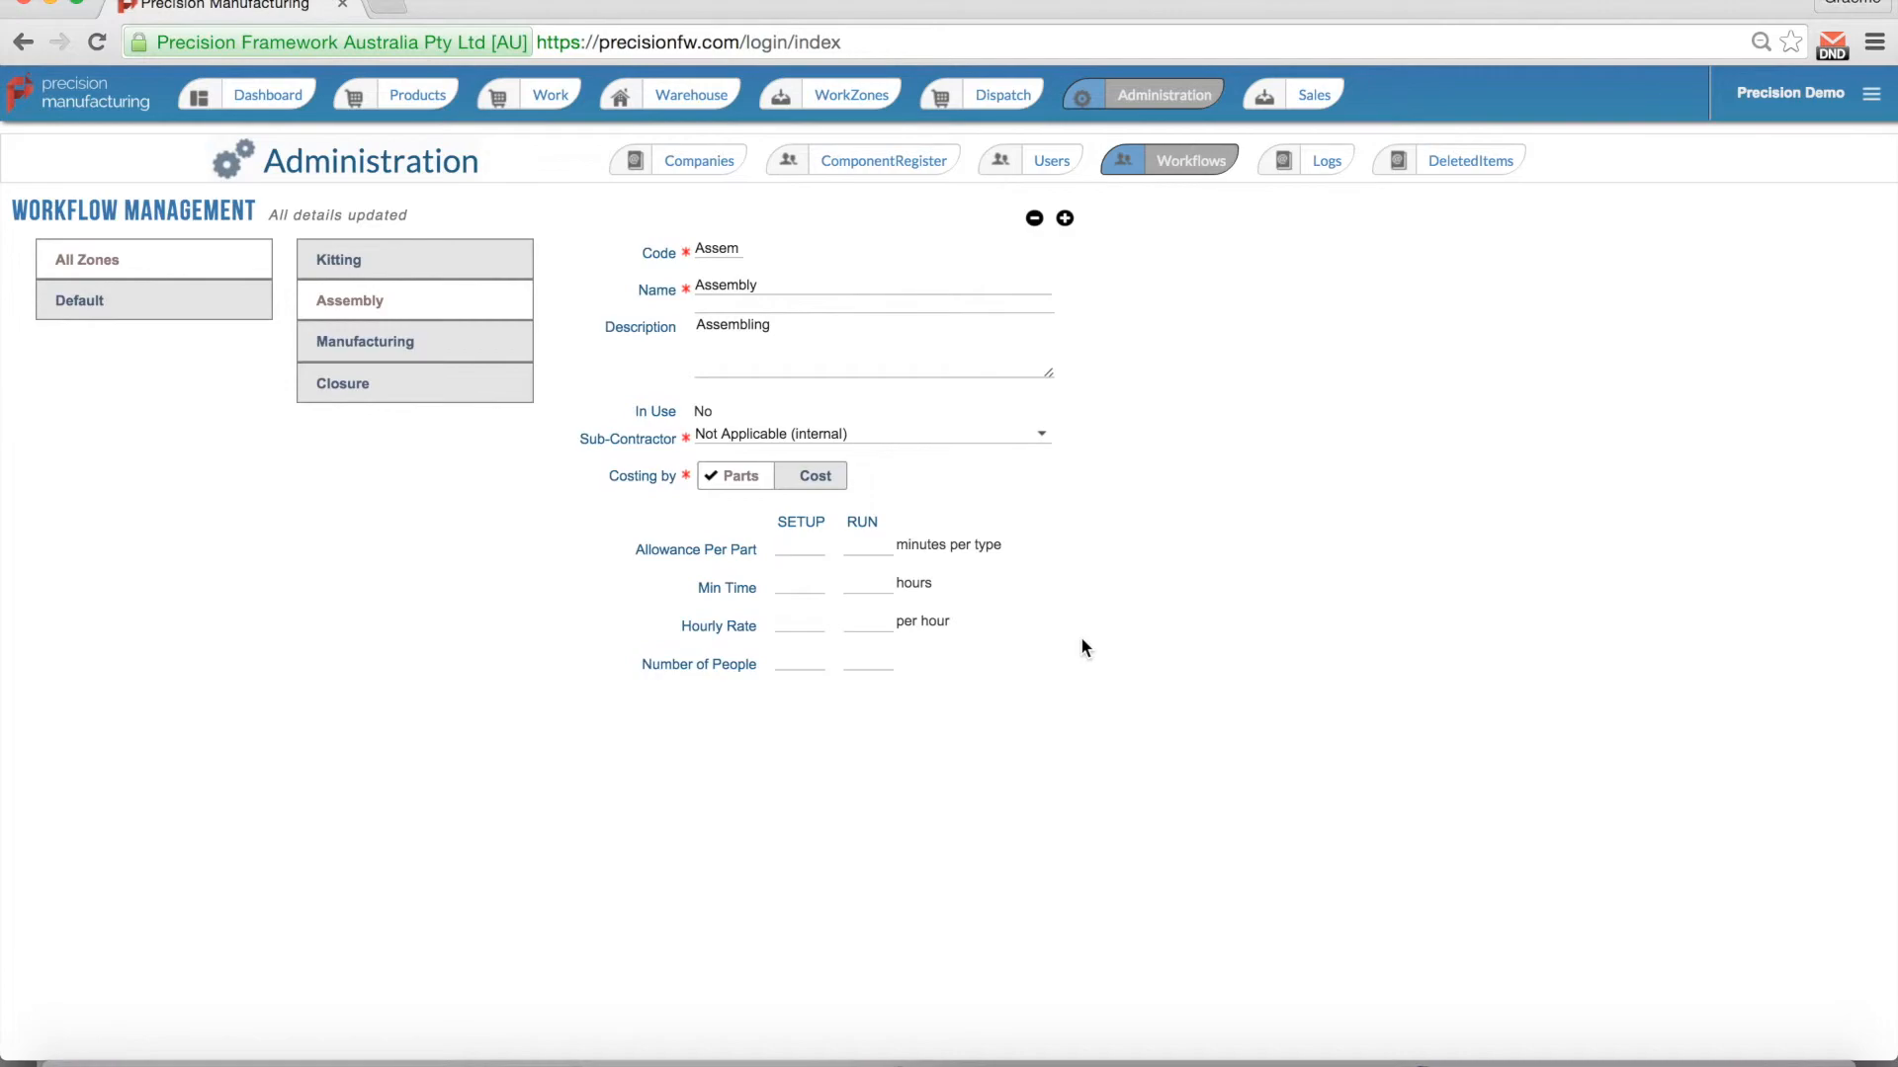
Step: Set Assembly's allowances per part to 5 and 20, with minimum times 1 and 1
text(5)
key(BackSpace)
text(20)
key(Tab)
text(1)
key(Tab)
text(1)
Step: Set Assembly's setup and run hourly rates to 40, with 1 person each
text(40)
key(Tab)
text(40)
key(Tab)
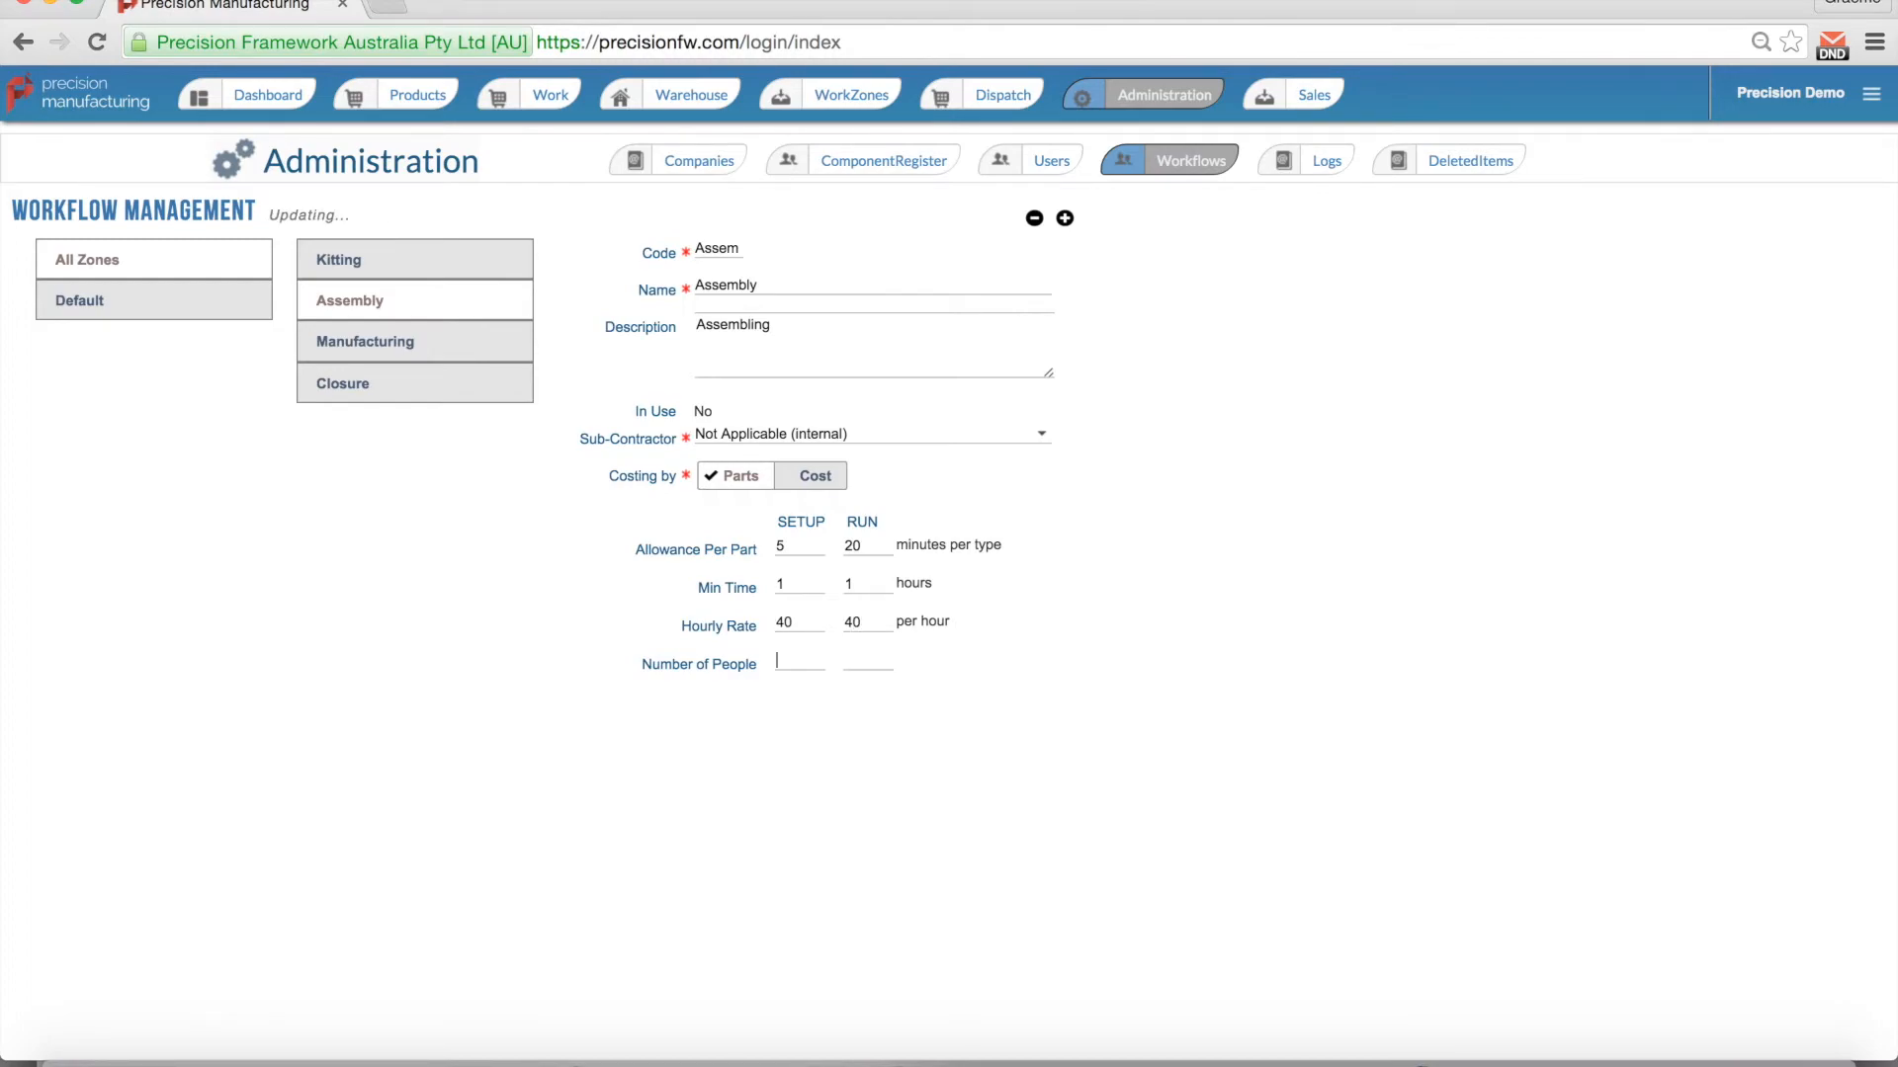
key(shift+Tab)
key(Tab)
text(1)
key(Tab)
text(1)
Step: View the Products list and dismiss the New Product form without creating anything
click(394, 98)
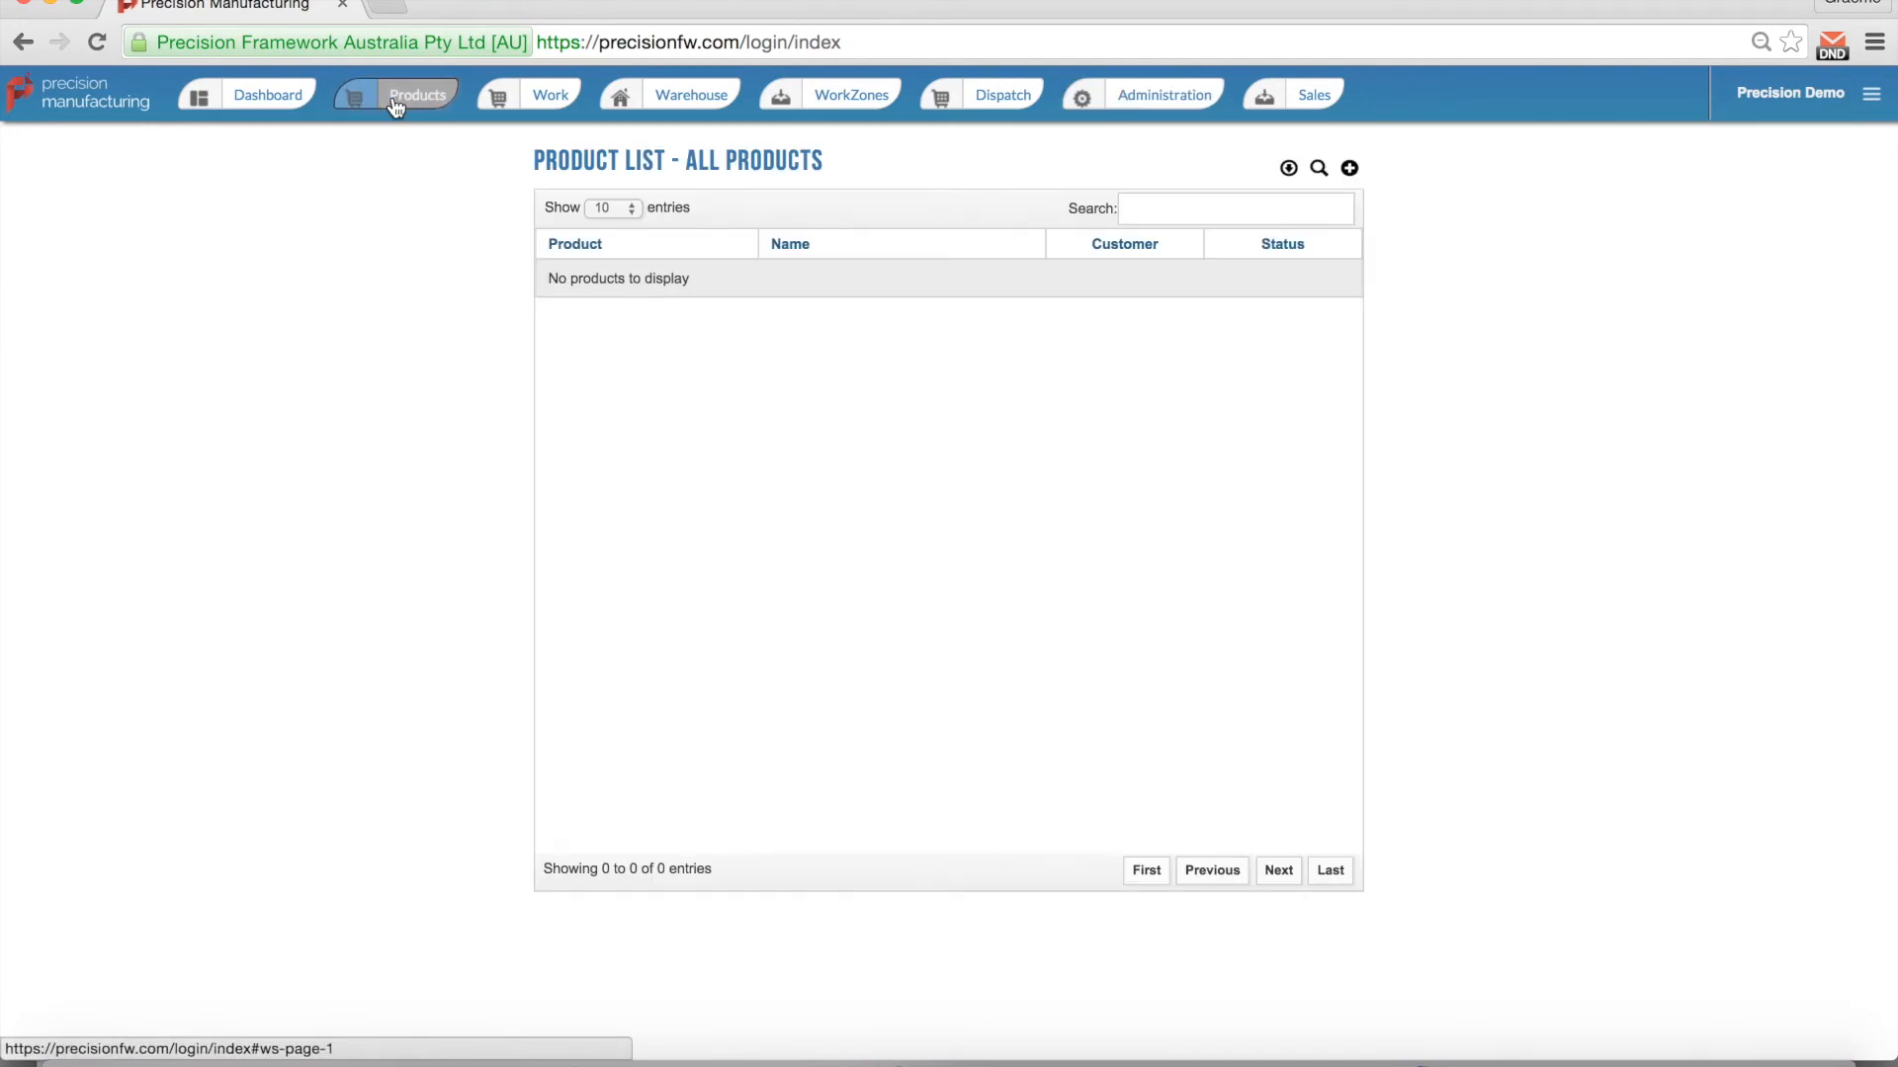
click(1350, 168)
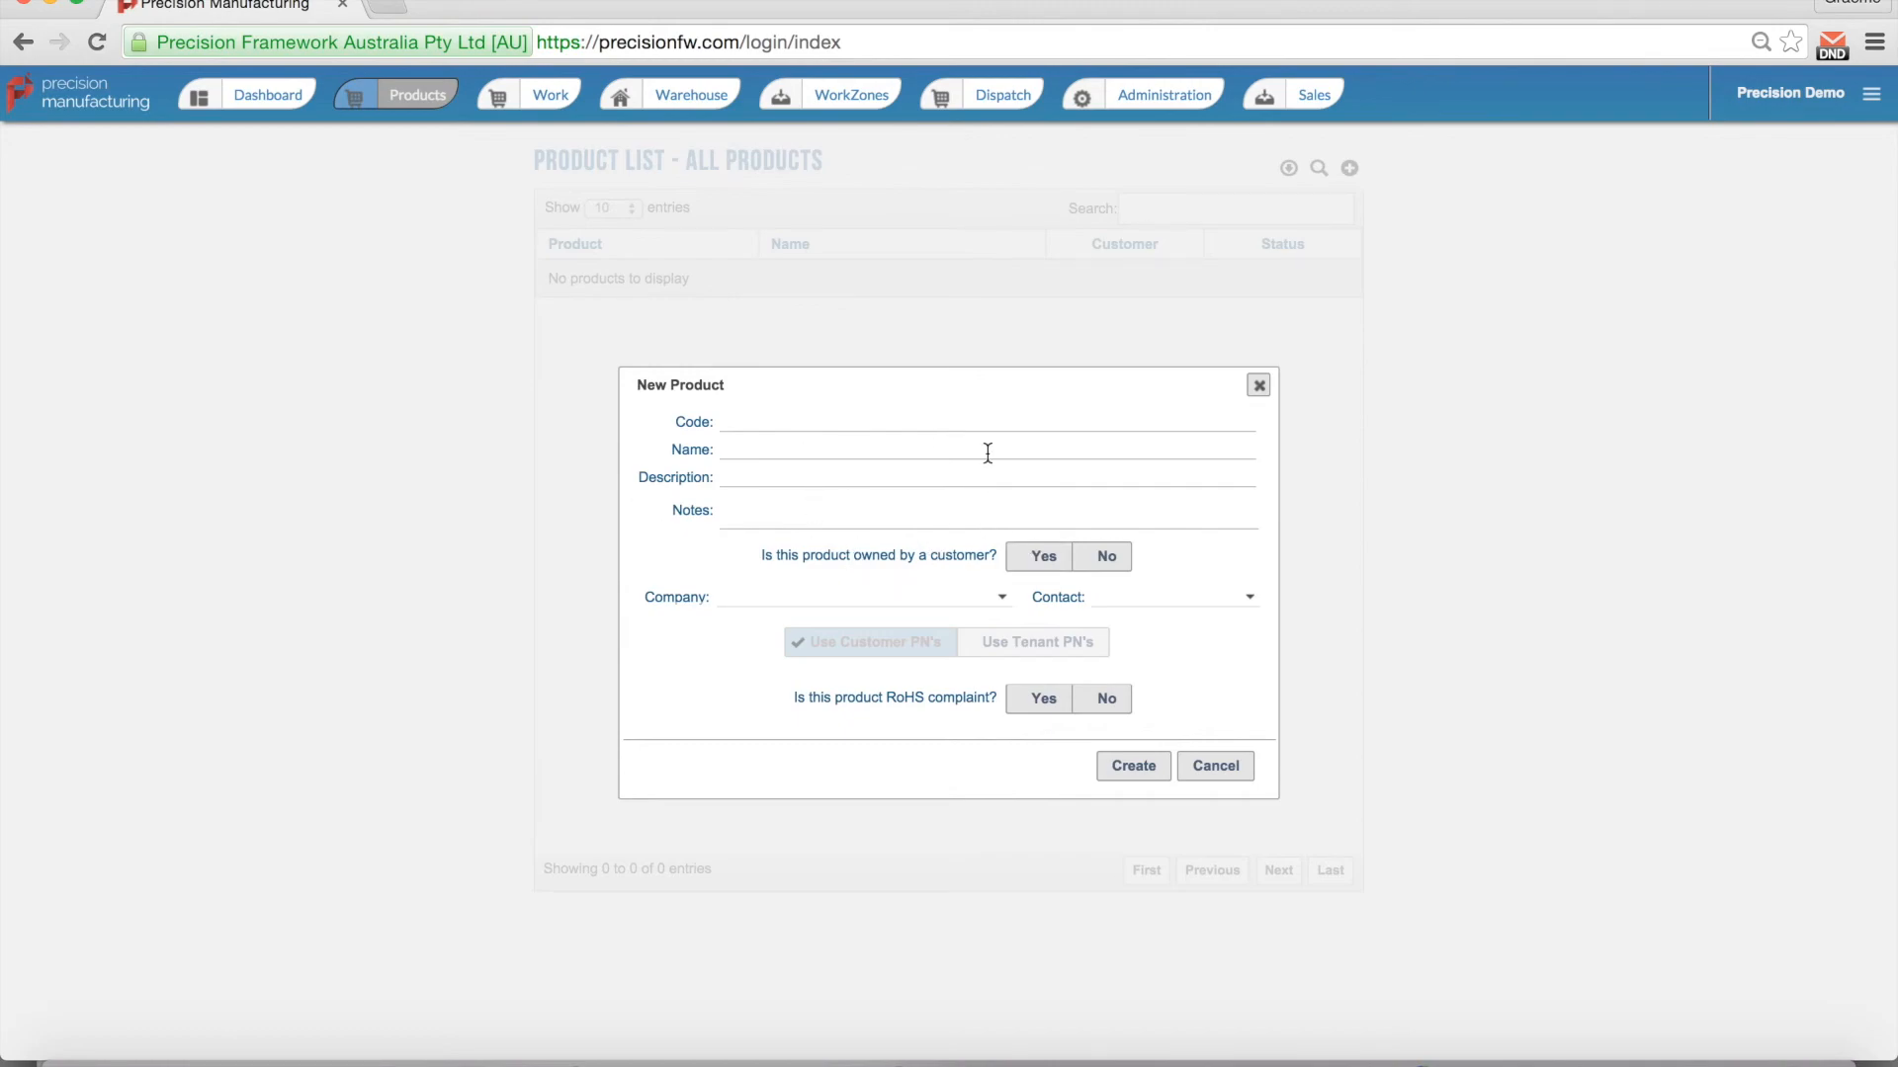
click(1259, 387)
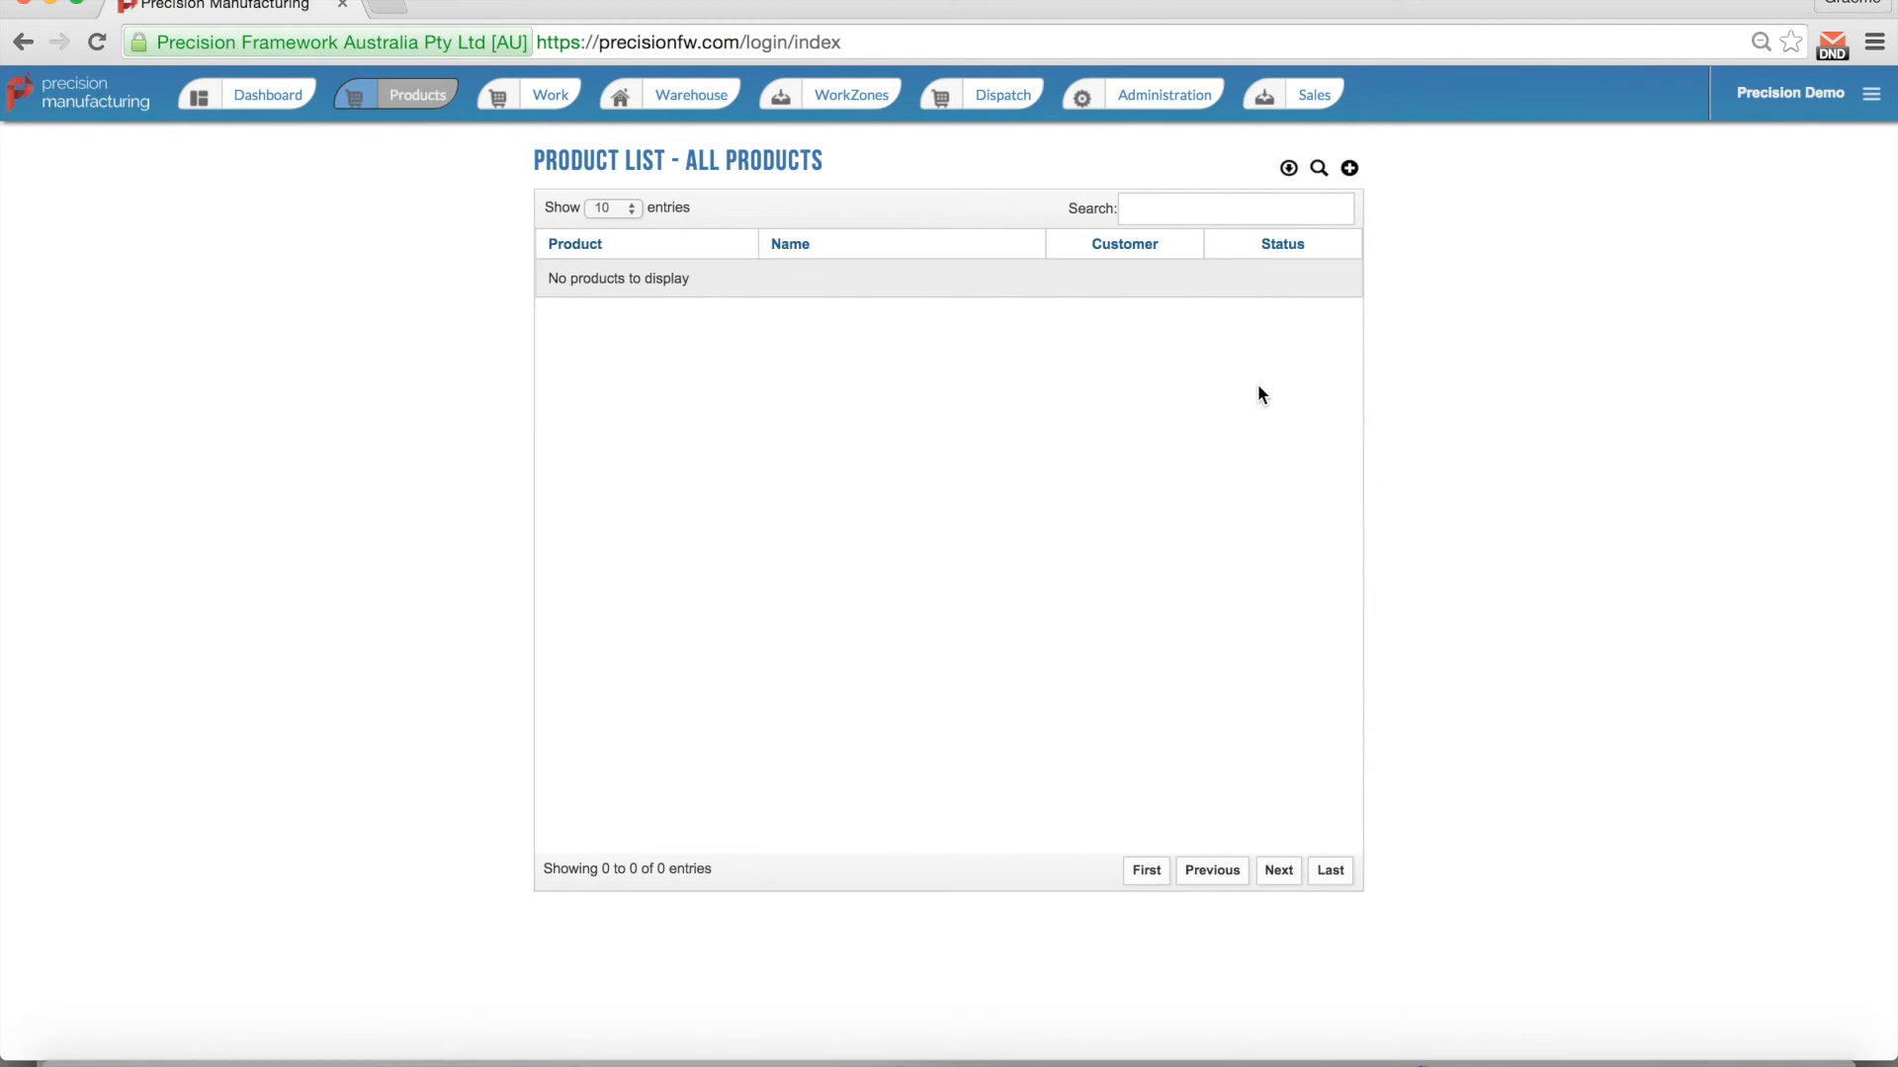